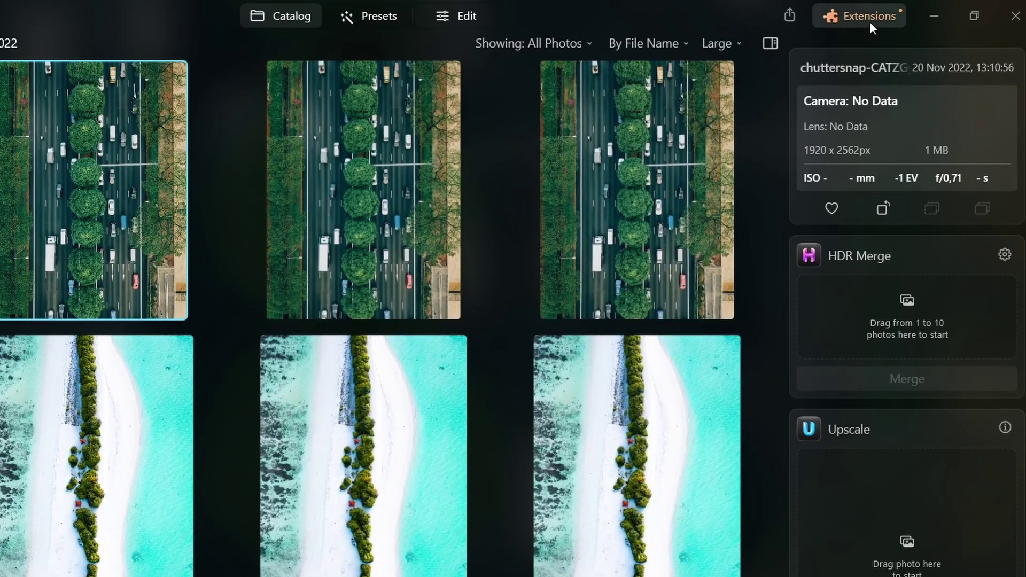
Browse the extensions, then compare the three road photos' sizes and select the 1920 x 2562px one
{"action": "left_click", "coordinate": [870, 22]}
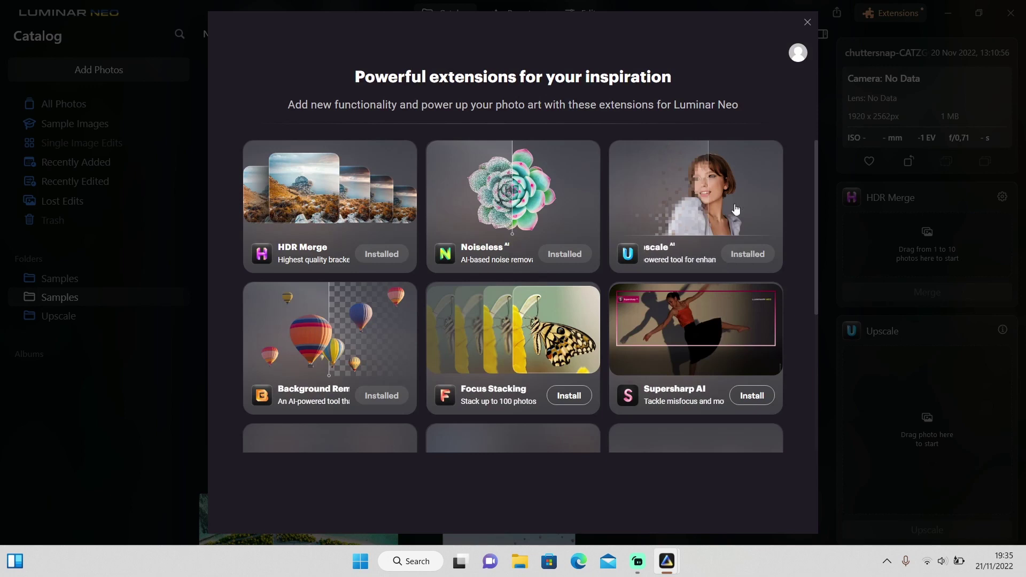
{"action": "left_click", "coordinate": [806, 22]}
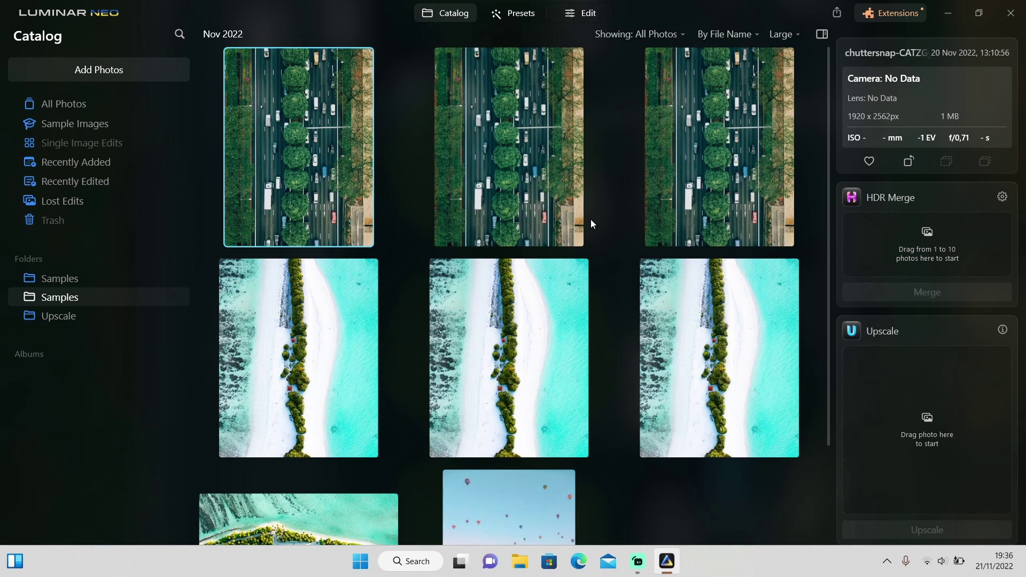
{"action": "left_click", "coordinate": [716, 163]}
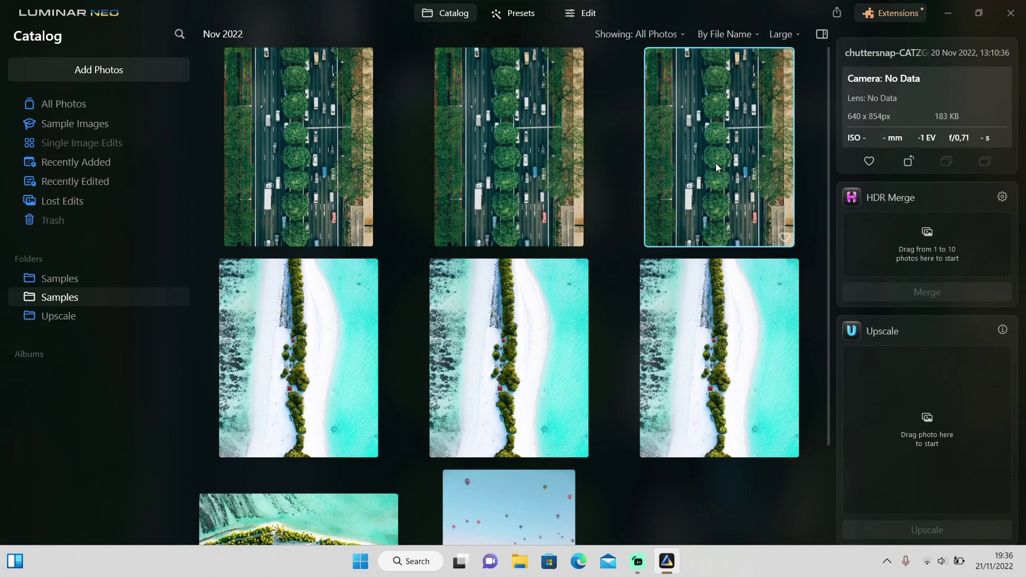
{"action": "left_click", "coordinate": [350, 157]}
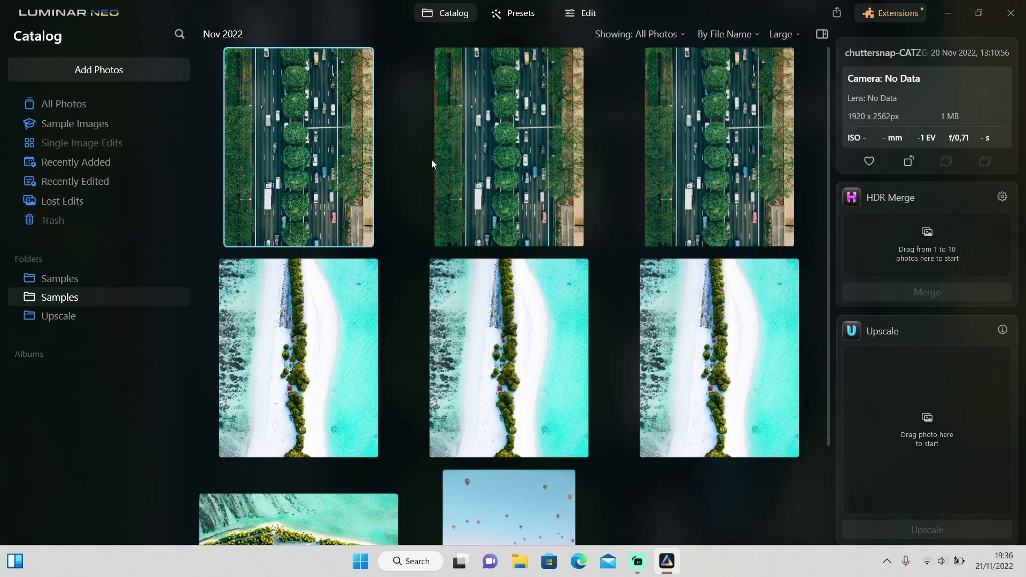
{"action": "left_click", "coordinate": [511, 169]}
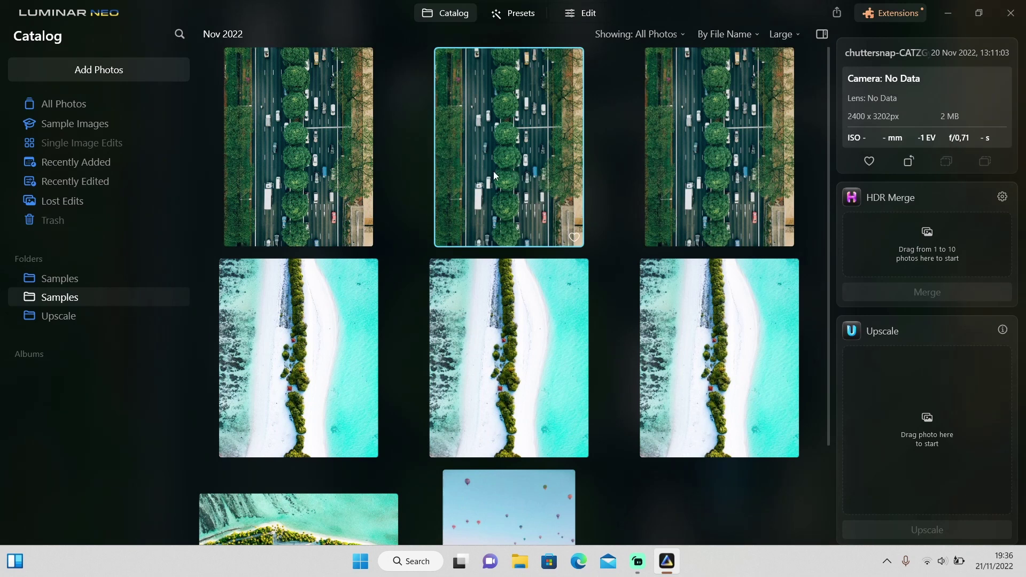
{"action": "left_click", "coordinate": [323, 183]}
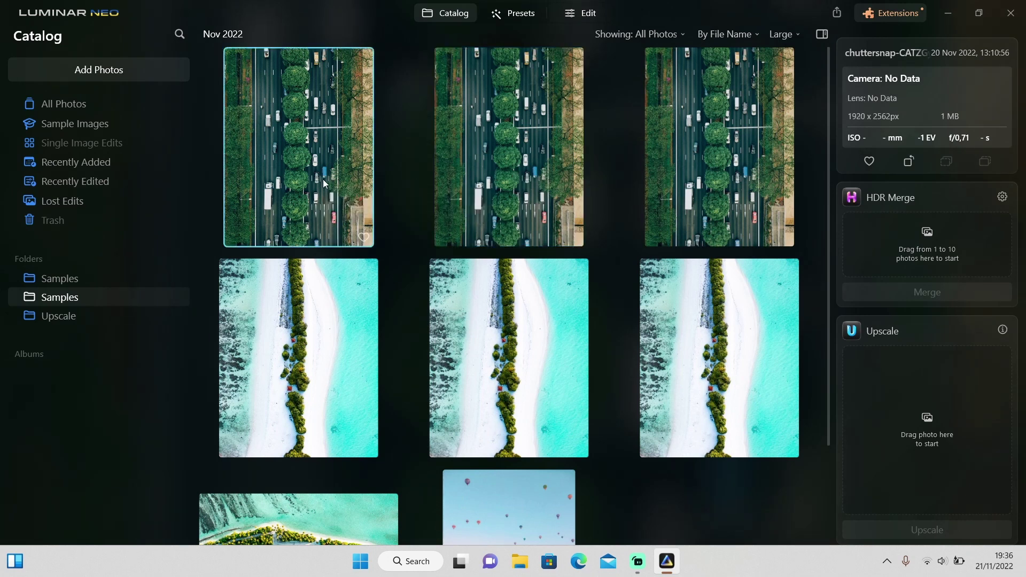
Crop the road photo to a tighter 5:7 frame of trees and cars and apply it
{"action": "left_click", "coordinate": [574, 14]}
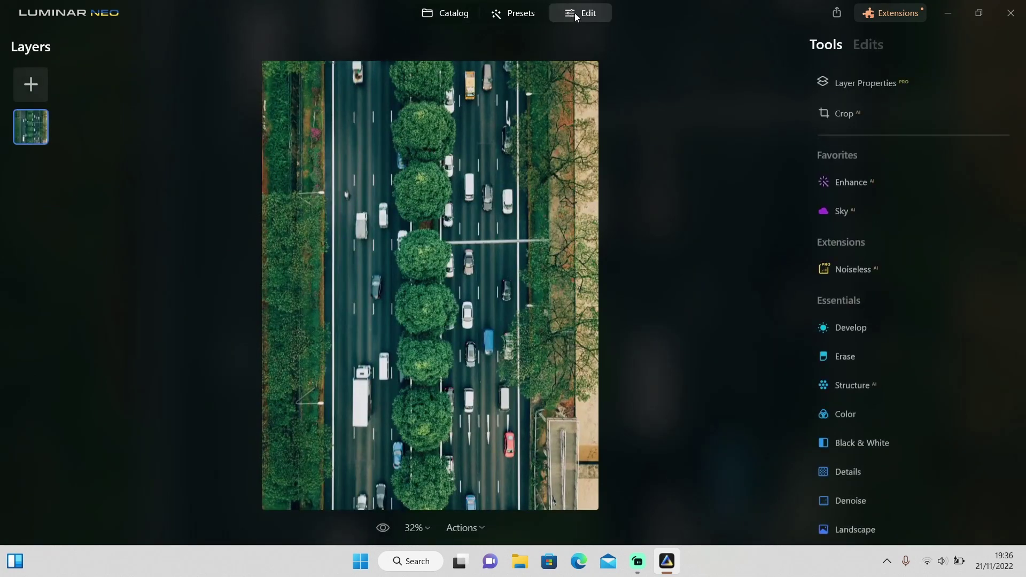
{"action": "left_click", "coordinate": [841, 115]}
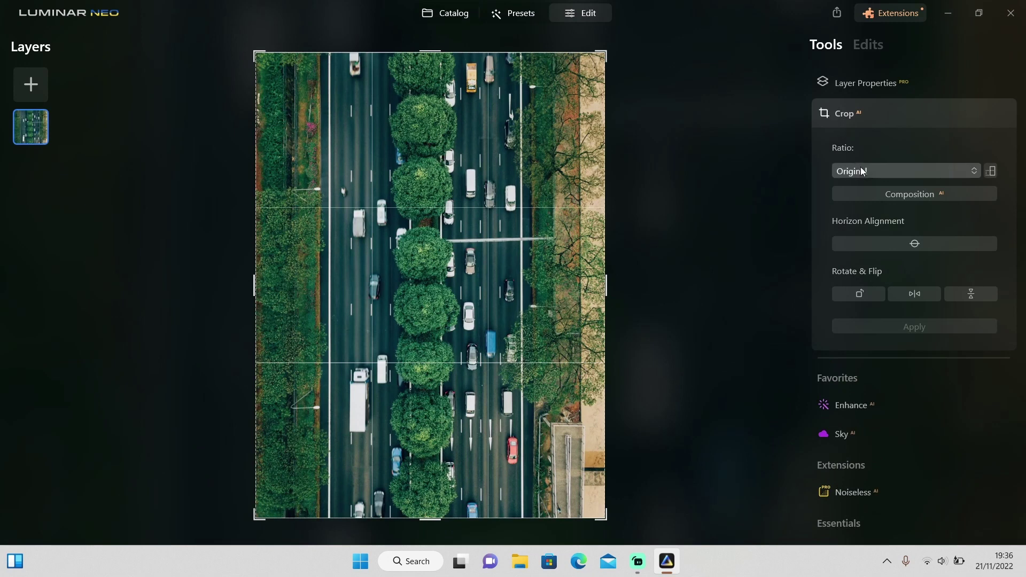
{"action": "left_click_drag", "start_coordinate": [272, 63], "coordinate": [348, 168]}
{"action": "left_click_drag", "start_coordinate": [390, 218], "coordinate": [423, 264]}
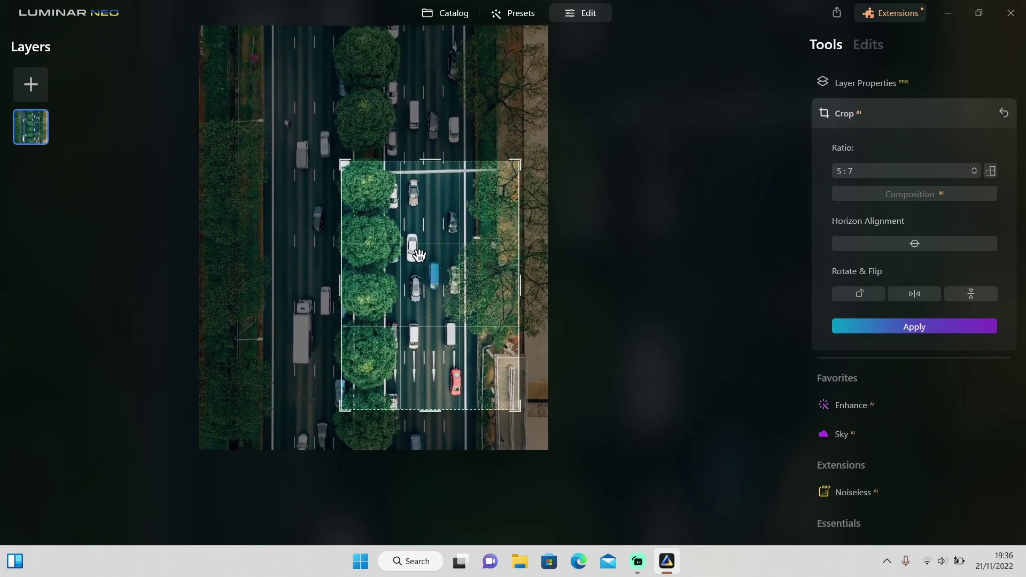
{"action": "left_click", "coordinate": [905, 326]}
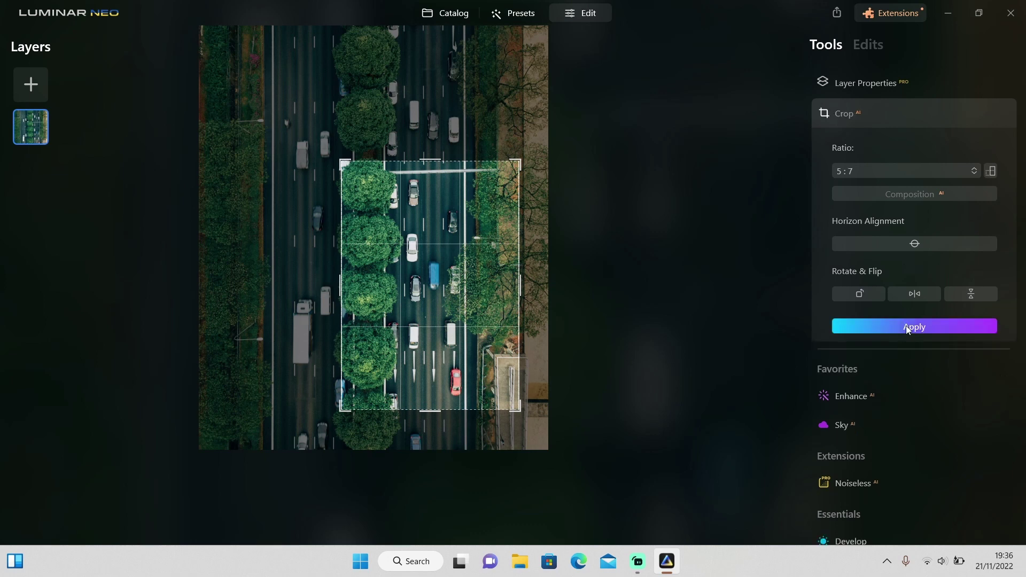
{"action": "left_click", "coordinate": [447, 14]}
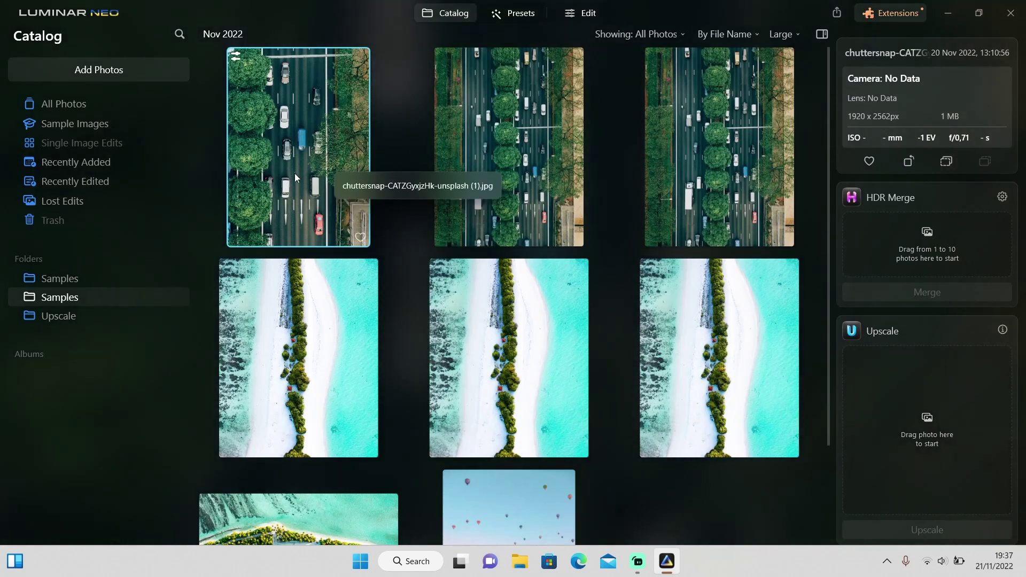
Upscale the cropped road photo 6x to a 5880 x 8214px copy, then return to Samples
{"action": "left_click_drag", "start_coordinate": [298, 170], "coordinate": [893, 364]}
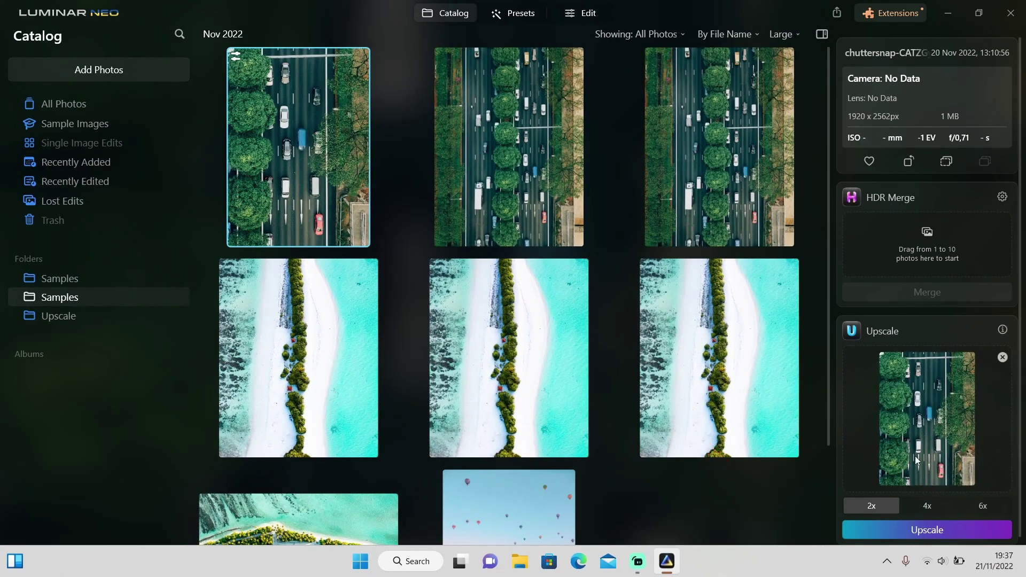
{"action": "left_click", "coordinate": [976, 508]}
{"action": "left_click", "coordinate": [962, 529]}
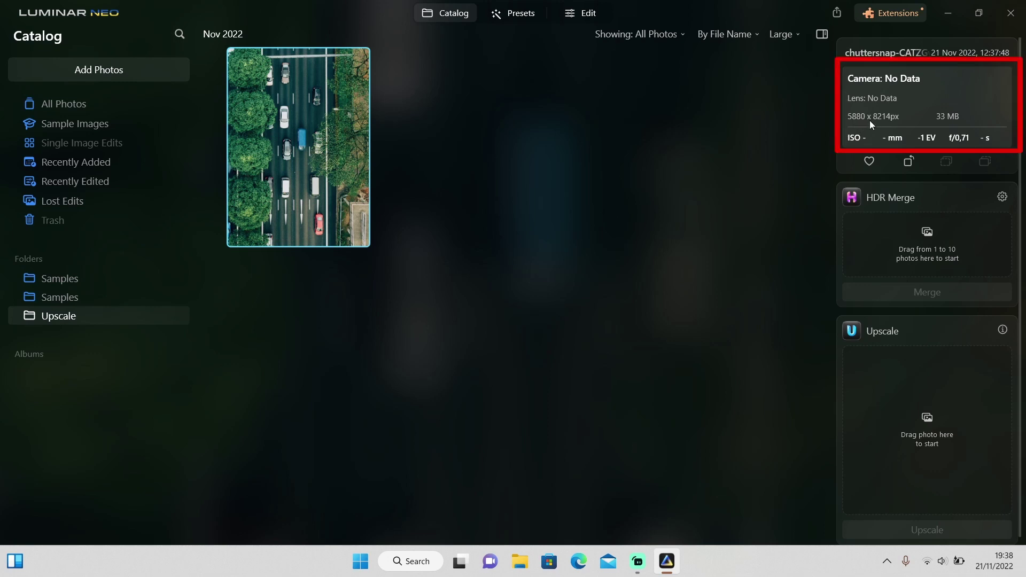
{"action": "left_click", "coordinate": [91, 299]}
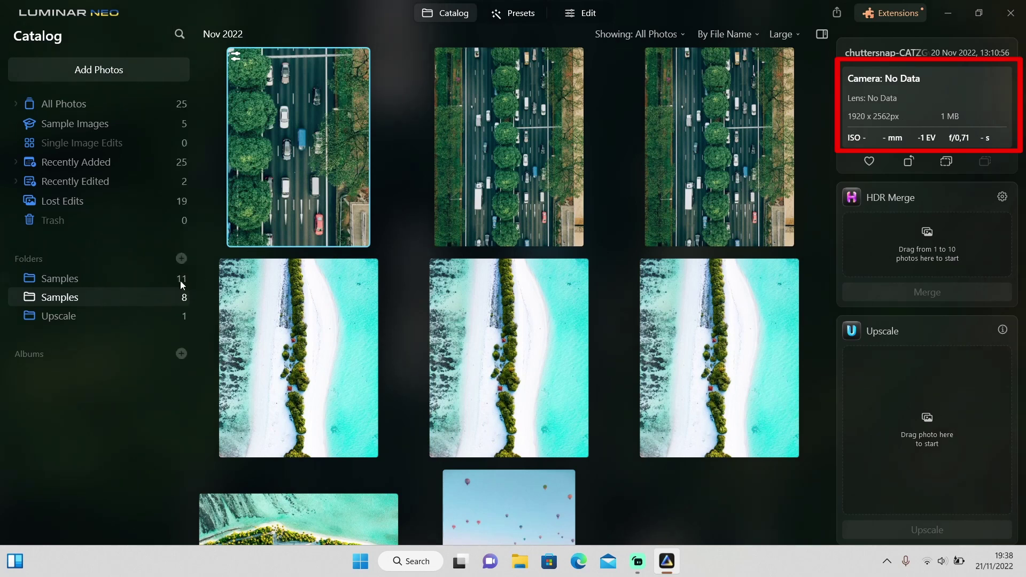
Check the upscaled result in the Upscale folder, then export the road photo to a folder
{"action": "left_click", "coordinate": [86, 315]}
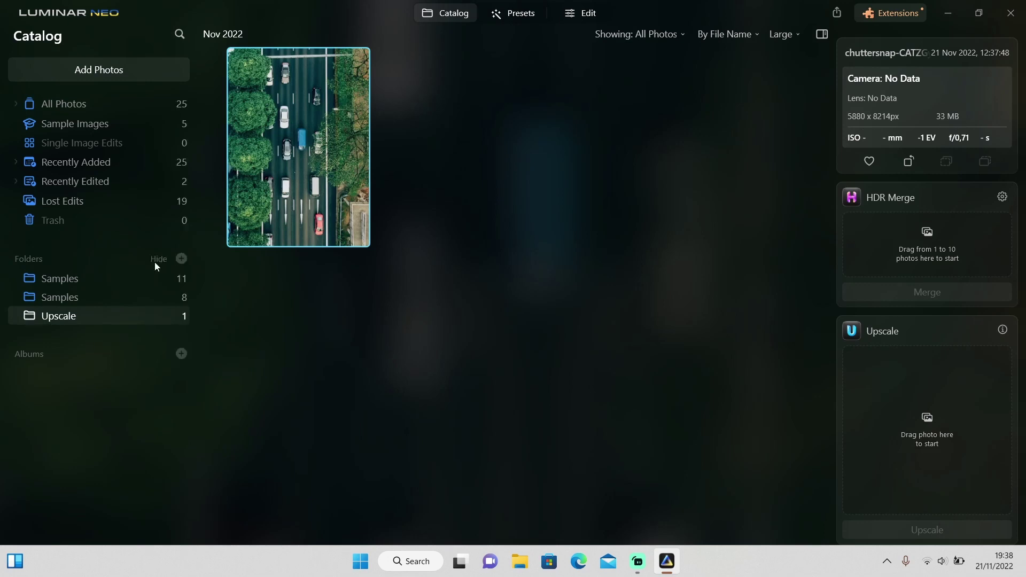
{"action": "left_click", "coordinate": [87, 299]}
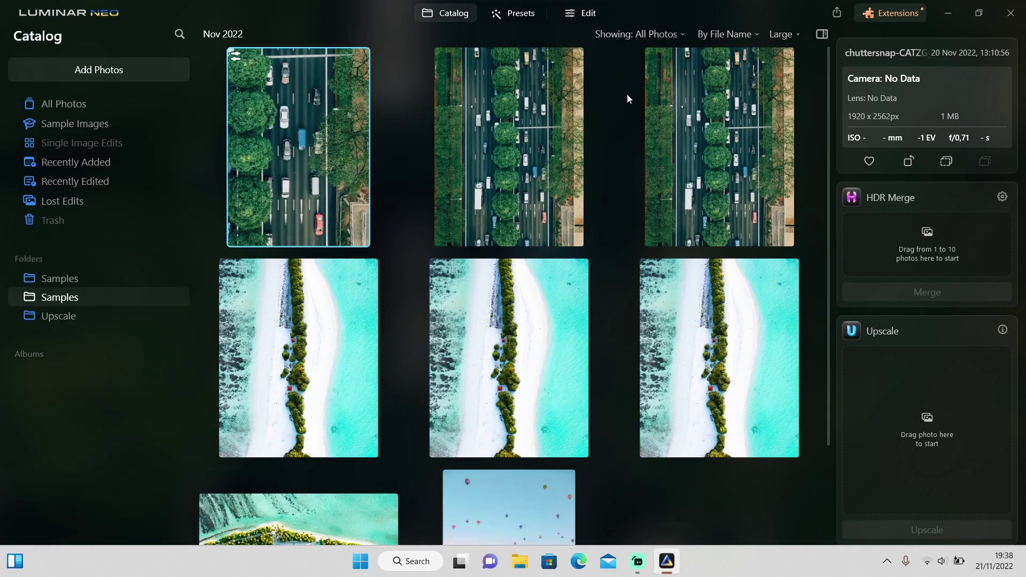
{"action": "left_click", "coordinate": [836, 12]}
{"action": "left_click", "coordinate": [796, 88]}
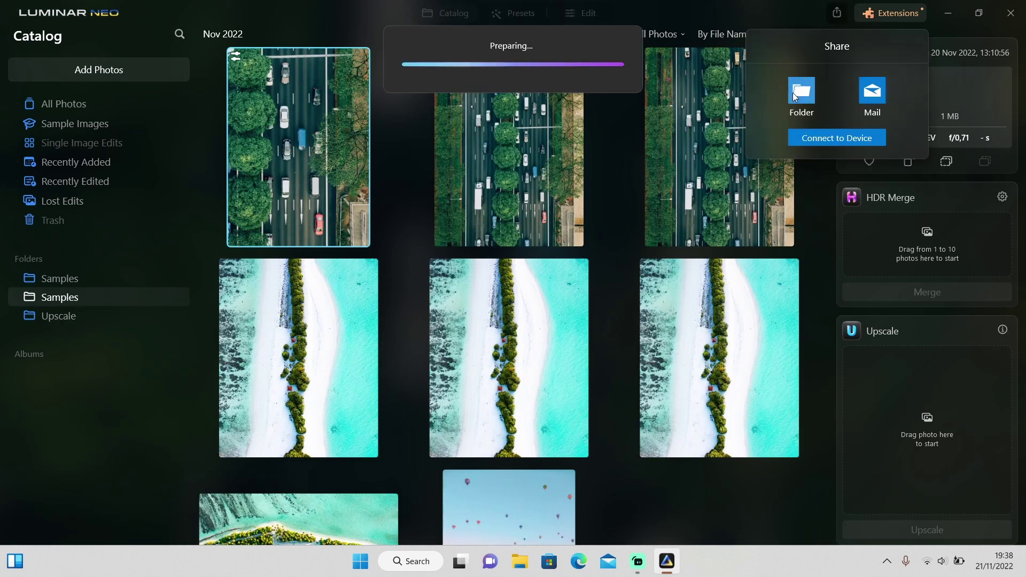
{"action": "left_click", "coordinate": [557, 418]}
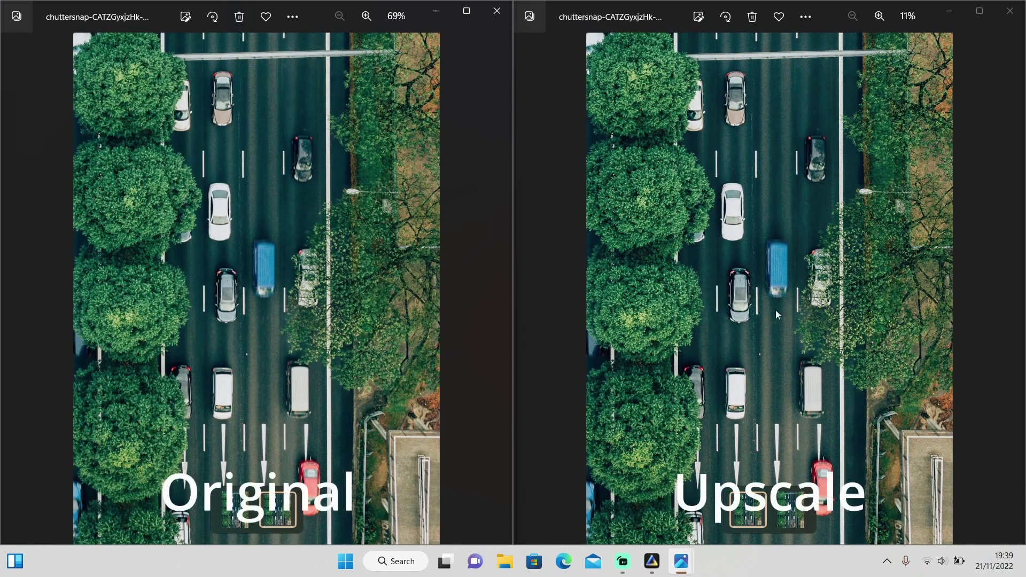
Zoom both the original and upscaled road photos in on the same car
{"action": "left_click", "coordinate": [746, 285]}
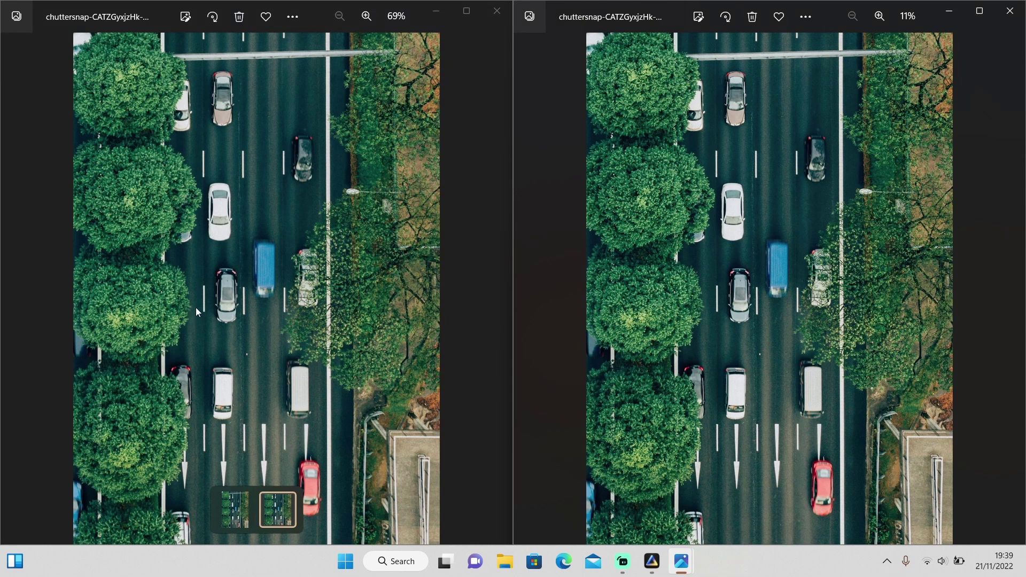
{"action": "left_click", "coordinate": [229, 294]}
{"action": "scroll", "coordinate": [229, 294], "scroll_direction": "up", "scroll_amount": 6}
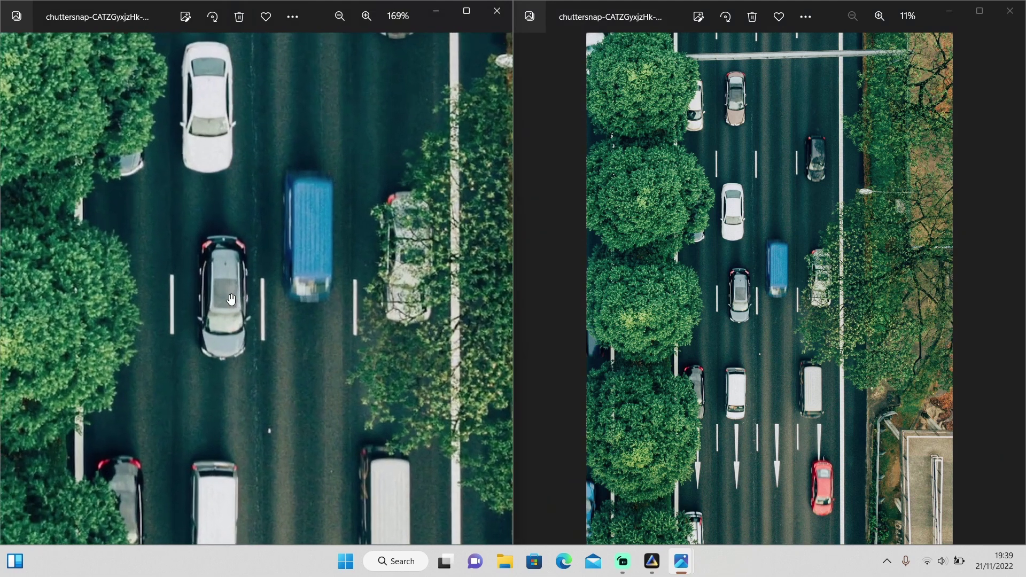
{"action": "scroll", "coordinate": [231, 300], "scroll_direction": "up", "scroll_amount": 1}
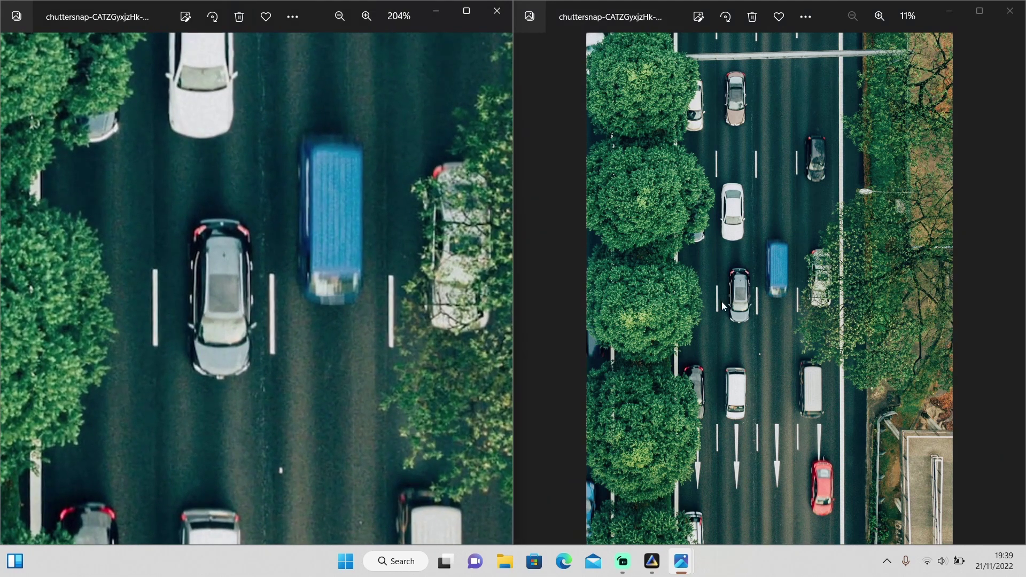
{"action": "left_click", "coordinate": [723, 306]}
{"action": "scroll", "coordinate": [722, 306], "scroll_direction": "up", "scroll_amount": 5}
{"action": "scroll", "coordinate": [722, 306], "scroll_direction": "up", "scroll_amount": 6}
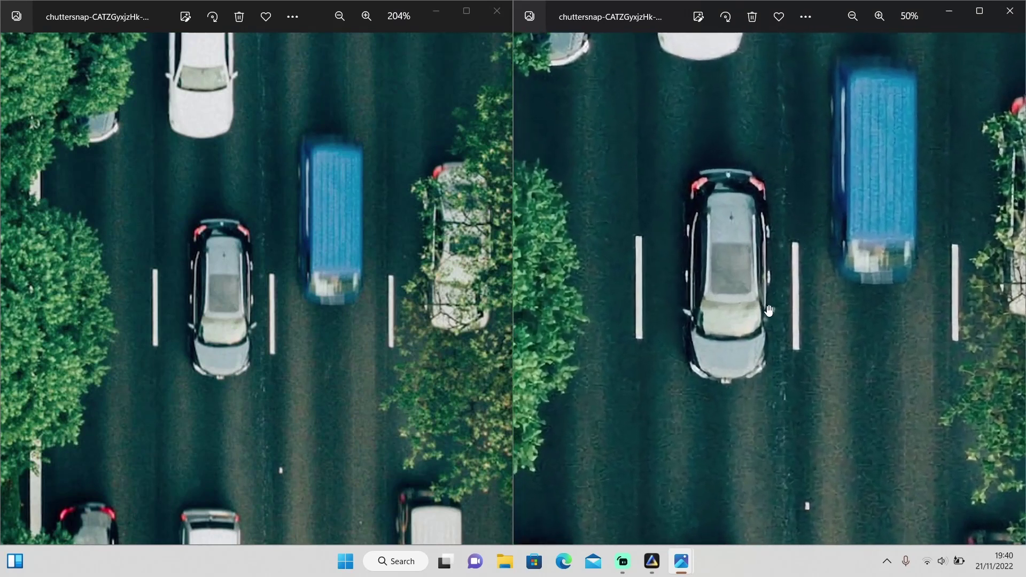
{"action": "scroll", "coordinate": [692, 319], "scroll_direction": "down", "scroll_amount": 1}
{"action": "scroll", "coordinate": [202, 329], "scroll_direction": "up", "scroll_amount": 3}
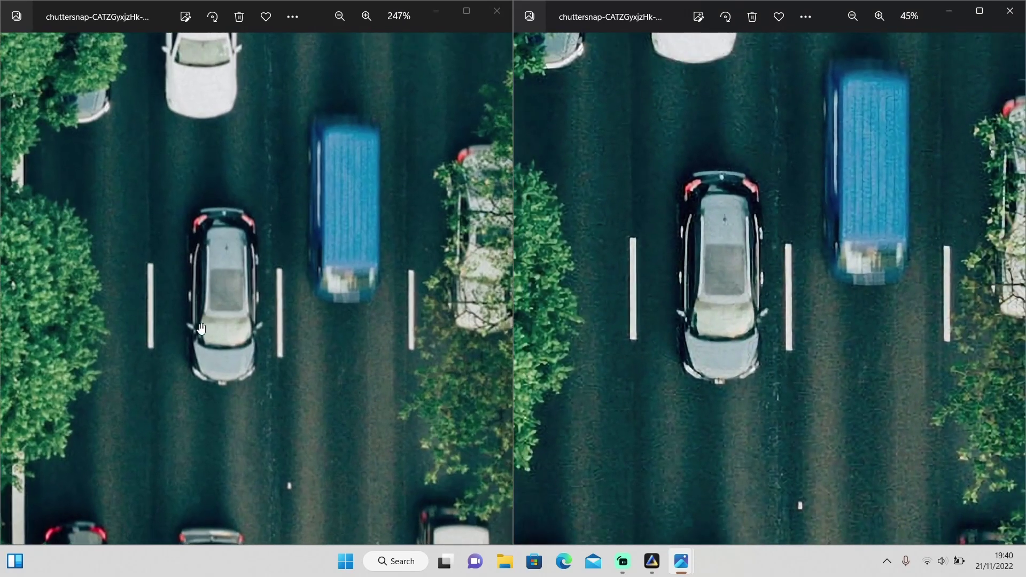
{"action": "left_click", "coordinate": [198, 336]}
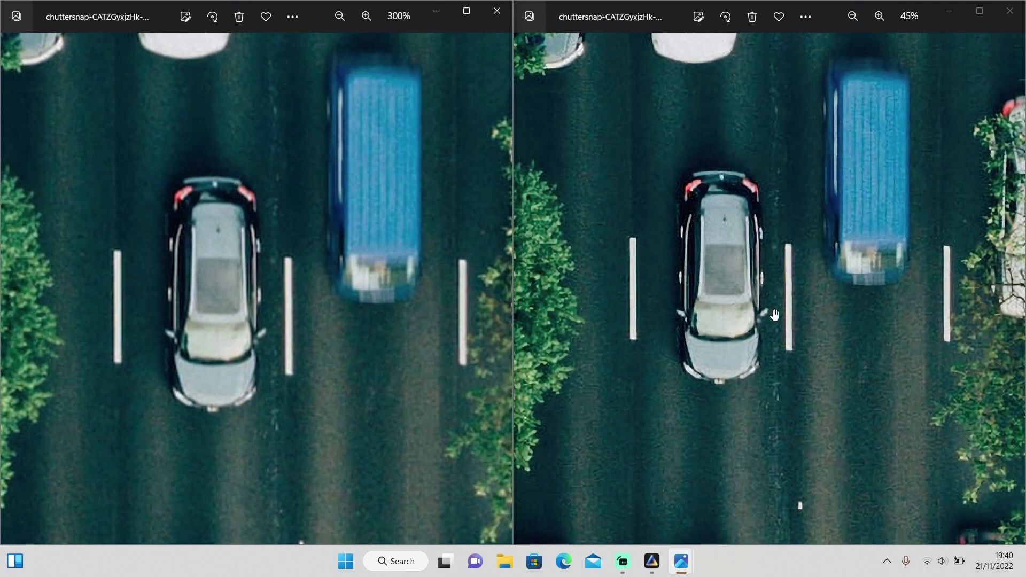
Pan both road photos to matching views of the white car and white van
{"action": "left_click_drag", "start_coordinate": [736, 223], "coordinate": [737, 445]}
{"action": "left_click_drag", "start_coordinate": [263, 172], "coordinate": [266, 410]}
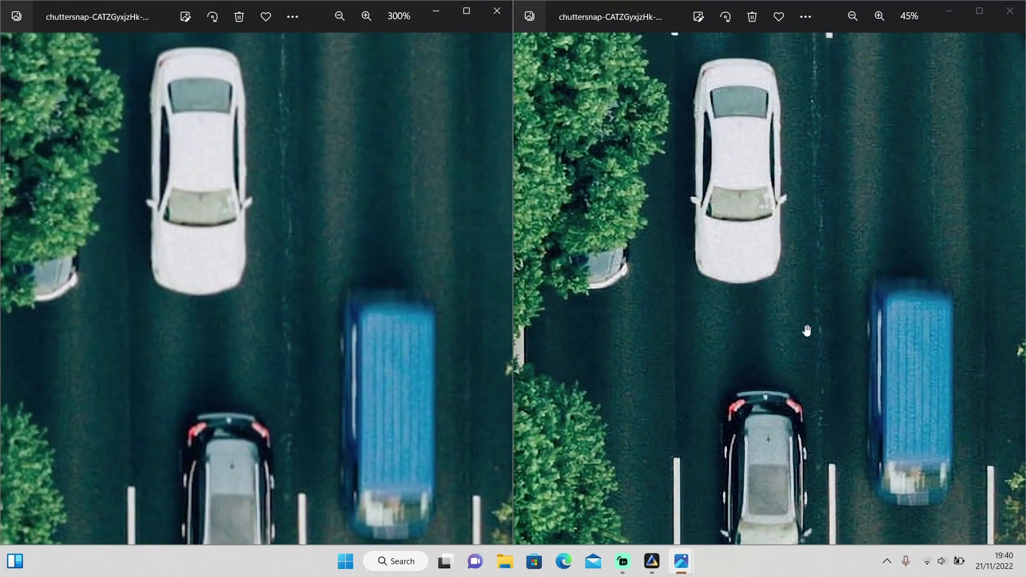
{"action": "left_click_drag", "start_coordinate": [806, 330], "coordinate": [801, 160]}
{"action": "left_click_drag", "start_coordinate": [172, 420], "coordinate": [265, 268]}
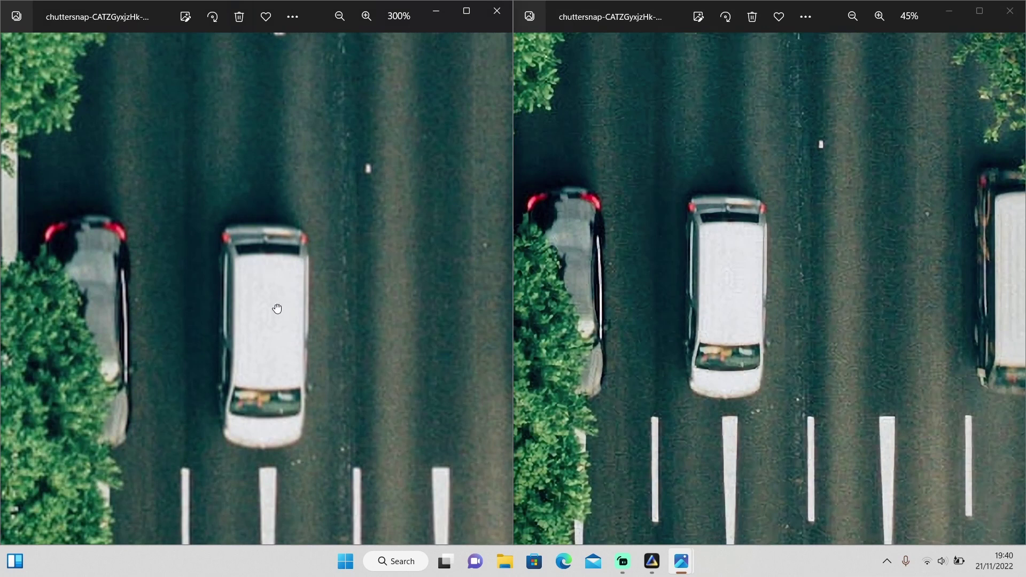
{"action": "scroll", "coordinate": [275, 307], "scroll_direction": "down", "scroll_amount": 5}
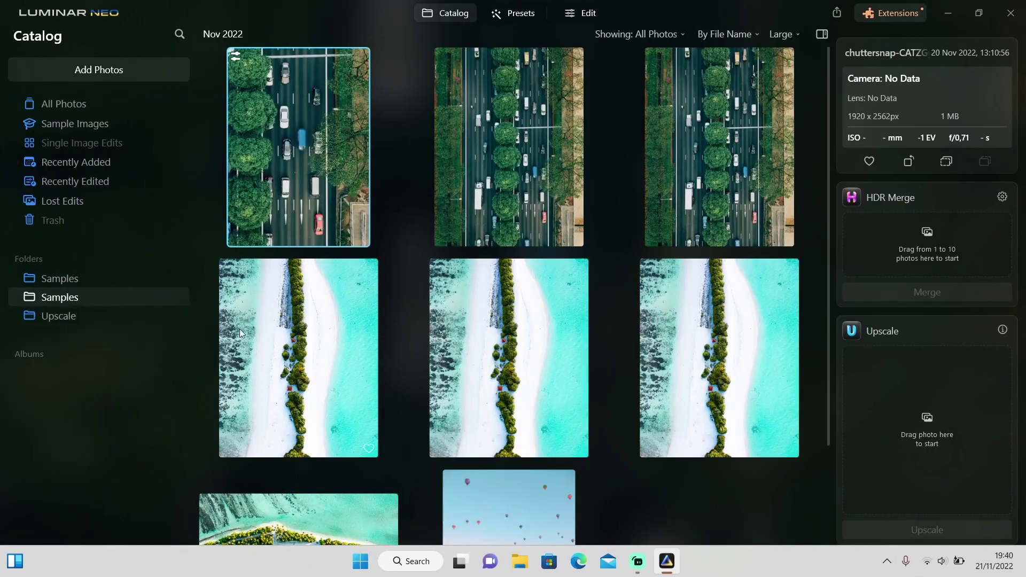
{"action": "left_click", "coordinate": [331, 379]}
Open the first beach photo for cropping and try a 5:7 frame on the tree line
{"action": "left_click", "coordinate": [477, 383]}
{"action": "double_click", "coordinate": [351, 369]}
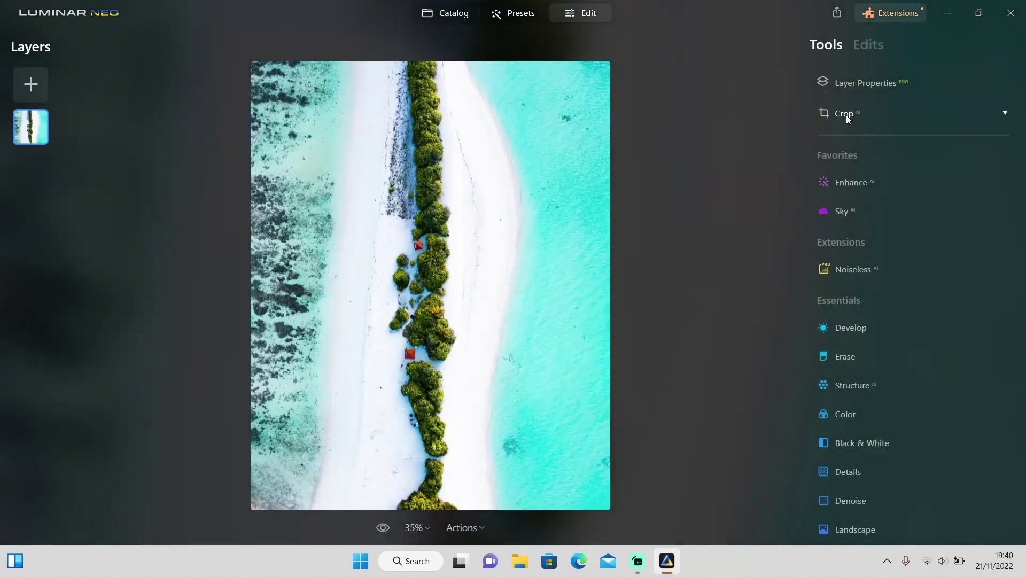
{"action": "left_click", "coordinate": [844, 113]}
{"action": "left_click", "coordinate": [903, 171]}
{"action": "left_click", "coordinate": [863, 273]}
{"action": "left_click_drag", "start_coordinate": [265, 52], "coordinate": [338, 159]}
{"action": "left_click_drag", "start_coordinate": [408, 337], "coordinate": [476, 366]}
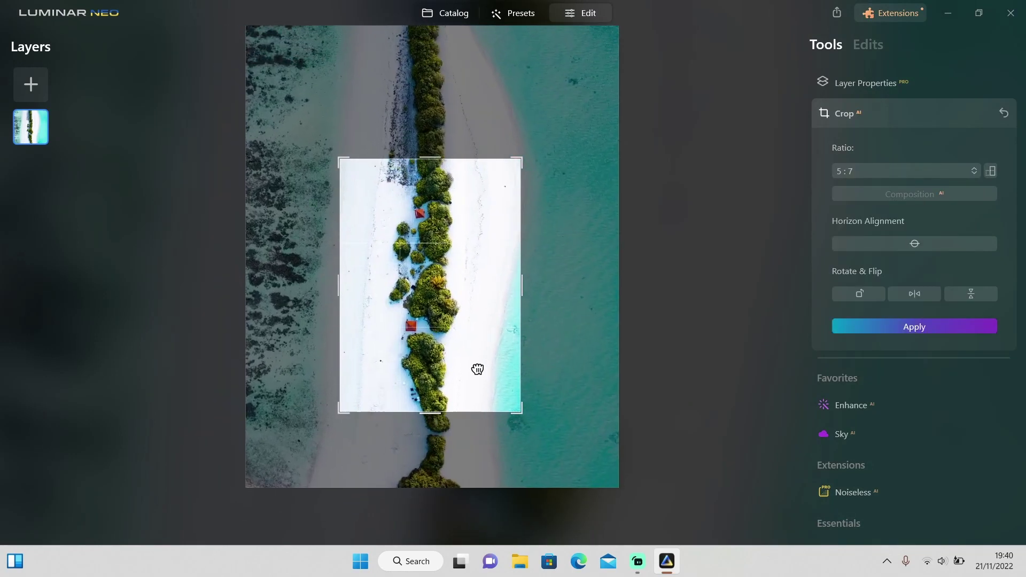
Apply a landscape 4:3 crop centred on the trees and red huts, then load it into Upscale
{"action": "left_click", "coordinate": [871, 171]}
{"action": "left_click", "coordinate": [870, 275]}
{"action": "left_click", "coordinate": [870, 171]}
{"action": "left_click", "coordinate": [871, 256]}
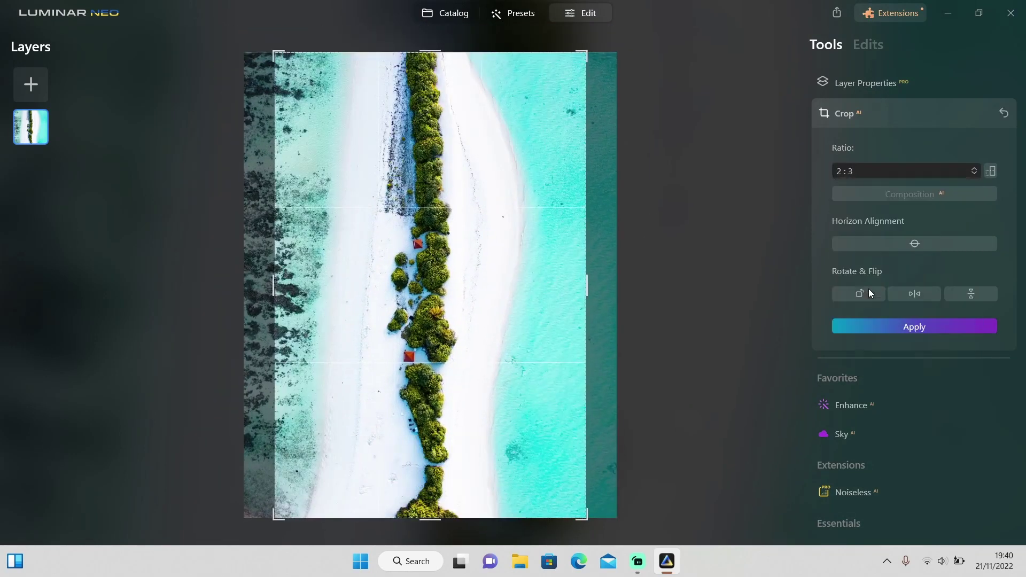
{"action": "left_click_drag", "start_coordinate": [439, 310], "coordinate": [460, 290]}
{"action": "left_click", "coordinate": [877, 326]}
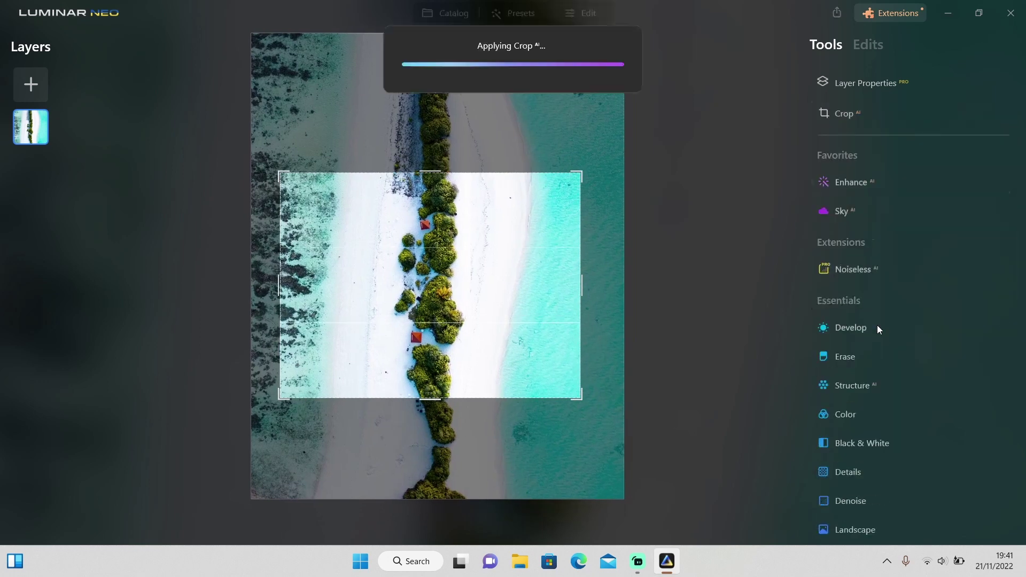
{"action": "left_click", "coordinate": [451, 18]}
{"action": "left_click_drag", "start_coordinate": [297, 380], "coordinate": [978, 440]}
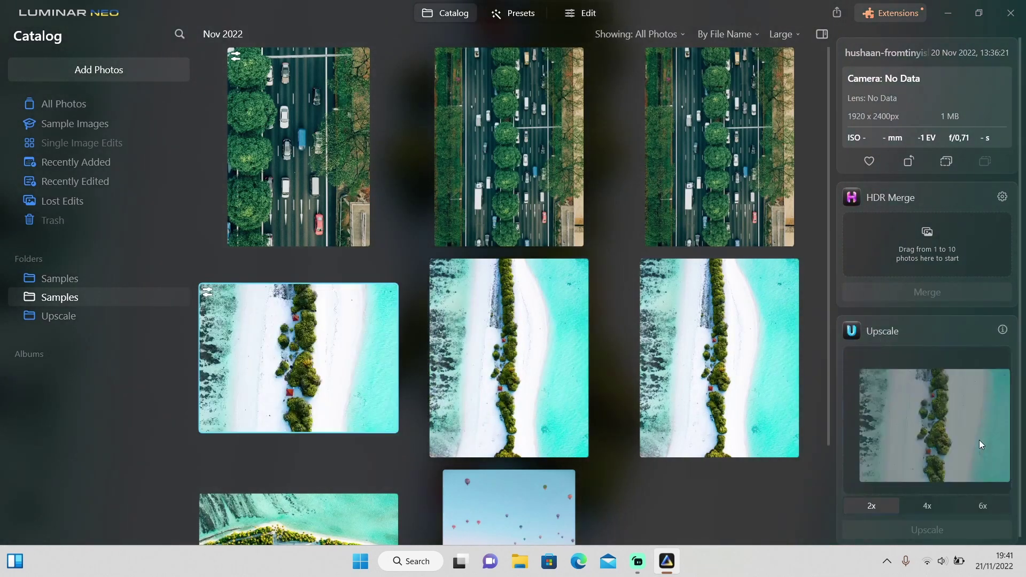
Upscale the cropped beach photo 6x and export the 38 MB result to a folder
{"action": "left_click", "coordinate": [996, 506]}
{"action": "left_click", "coordinate": [971, 531]}
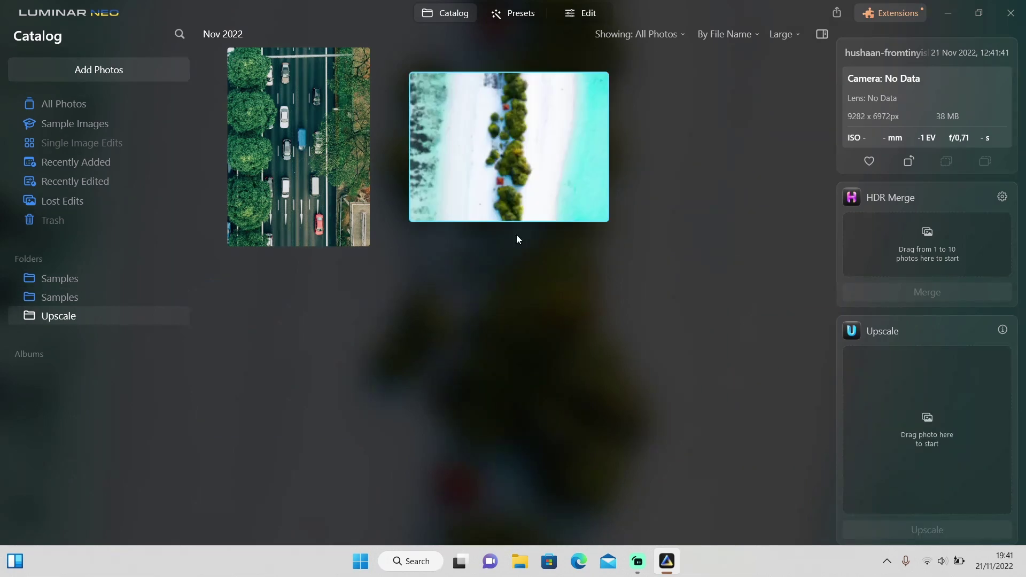
{"action": "left_click", "coordinate": [837, 12]}
{"action": "left_click", "coordinate": [801, 92]}
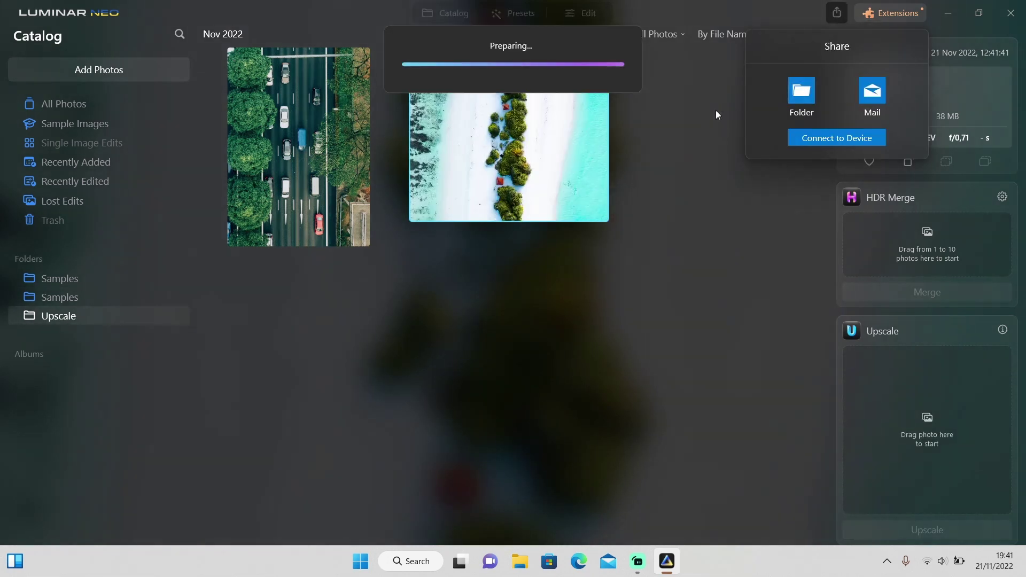
{"action": "left_click", "coordinate": [553, 418]}
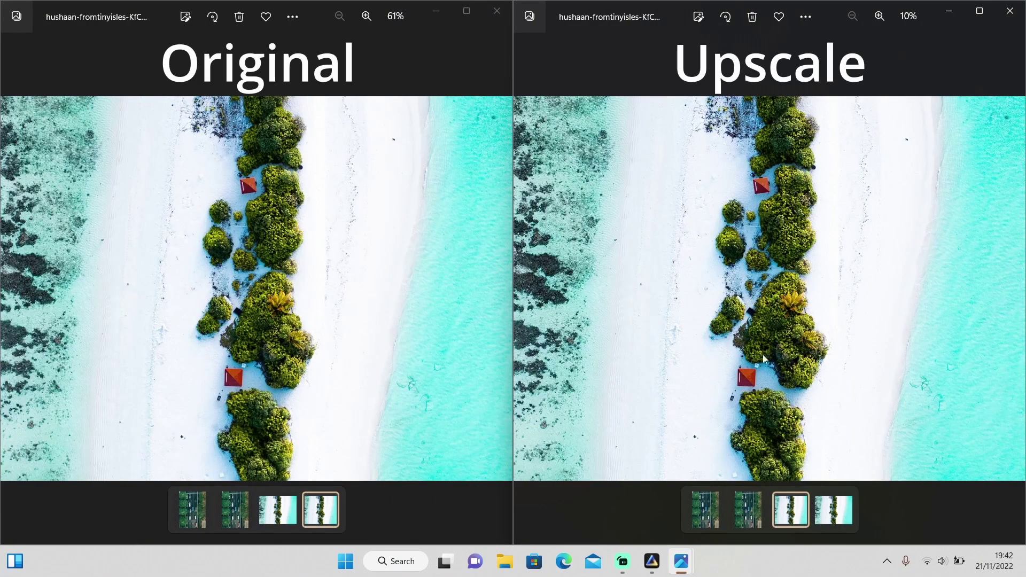
Zoom into both beach photos and pan them so the red-roofed hut lines up
{"action": "scroll", "coordinate": [244, 376], "scroll_direction": "up", "scroll_amount": 6}
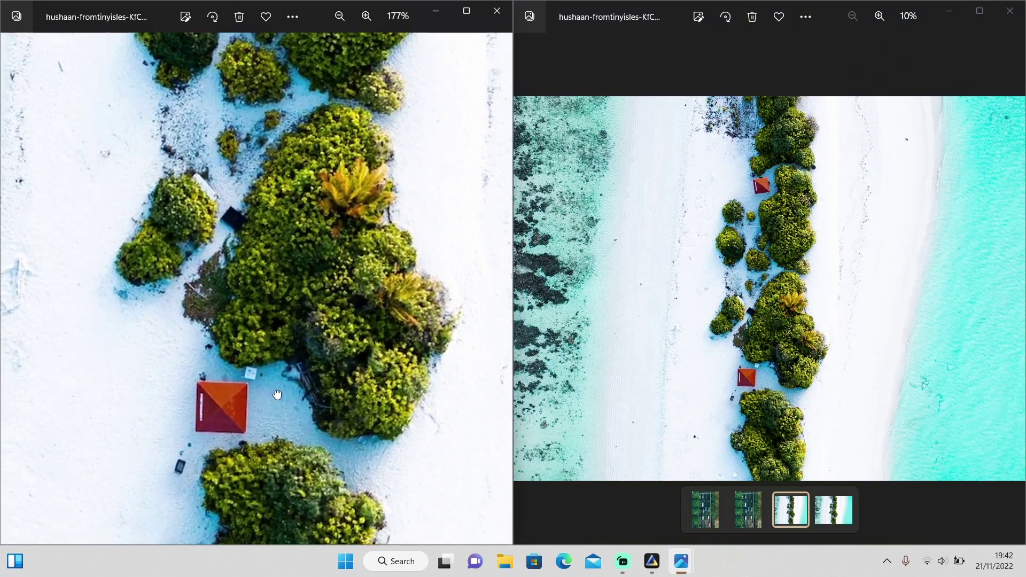
{"action": "scroll", "coordinate": [254, 419], "scroll_direction": "up", "scroll_amount": 1}
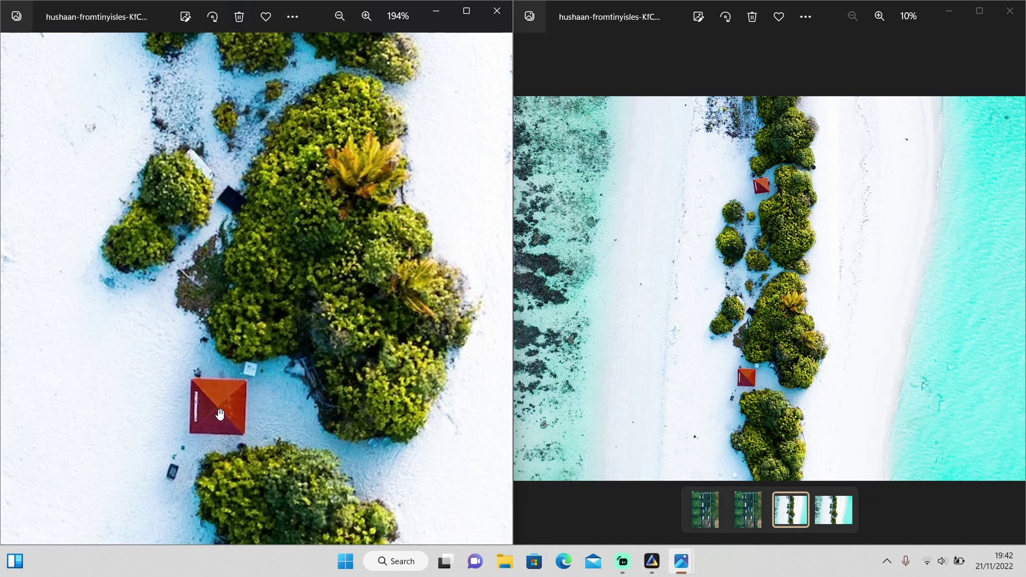
{"action": "scroll", "coordinate": [761, 351], "scroll_direction": "up", "scroll_amount": 4}
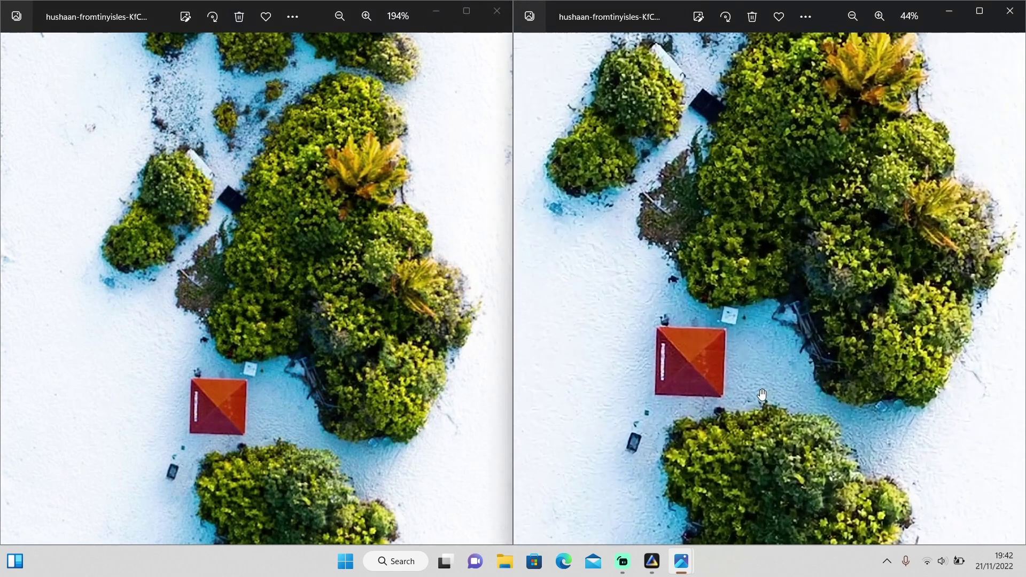
{"action": "scroll", "coordinate": [758, 366], "scroll_direction": "down", "scroll_amount": 2}
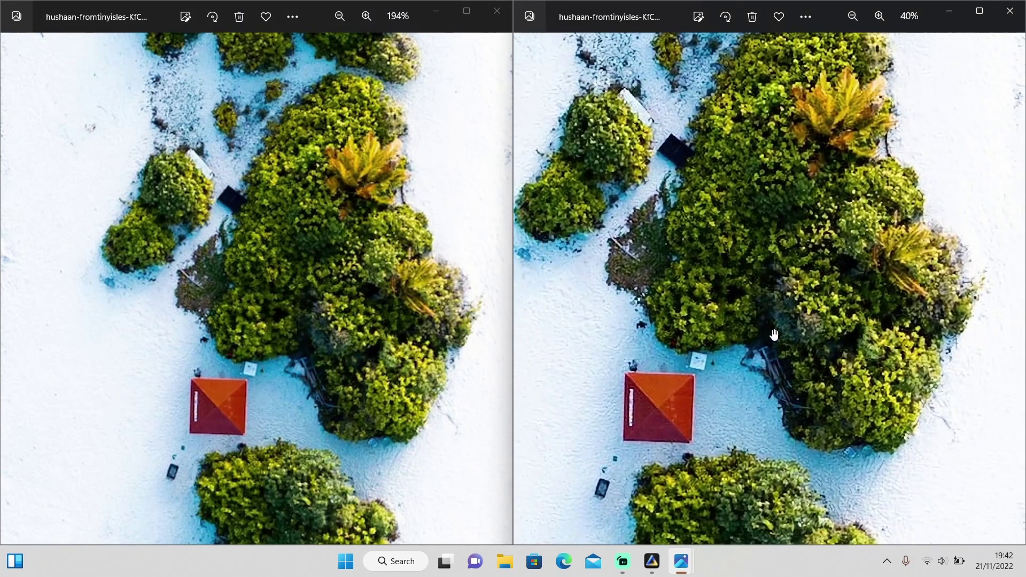
{"action": "left_click_drag", "start_coordinate": [773, 332], "coordinate": [767, 371]}
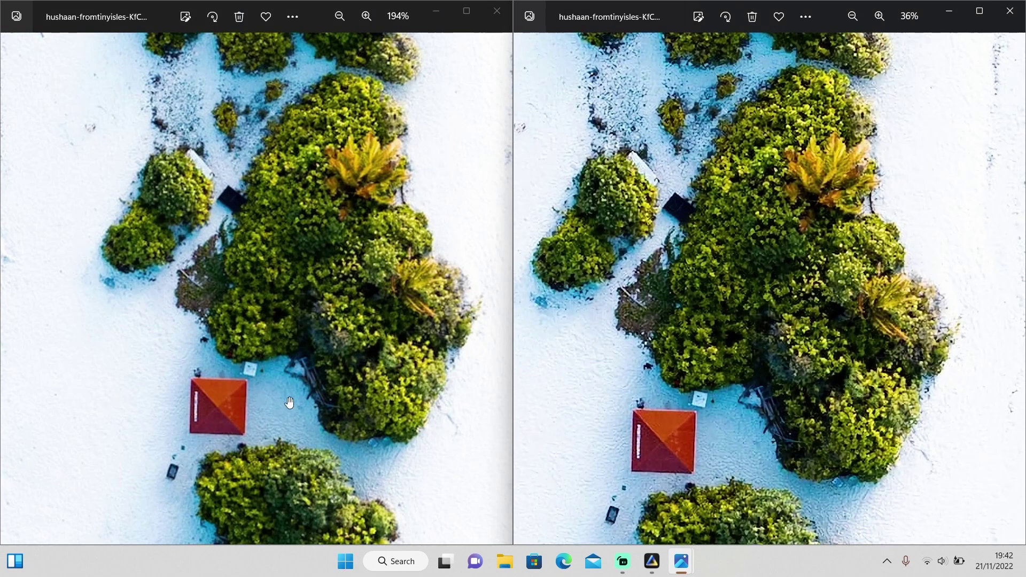
{"action": "scroll", "coordinate": [291, 400], "scroll_direction": "up", "scroll_amount": 1}
{"action": "left_click_drag", "start_coordinate": [291, 361], "coordinate": [293, 395]}
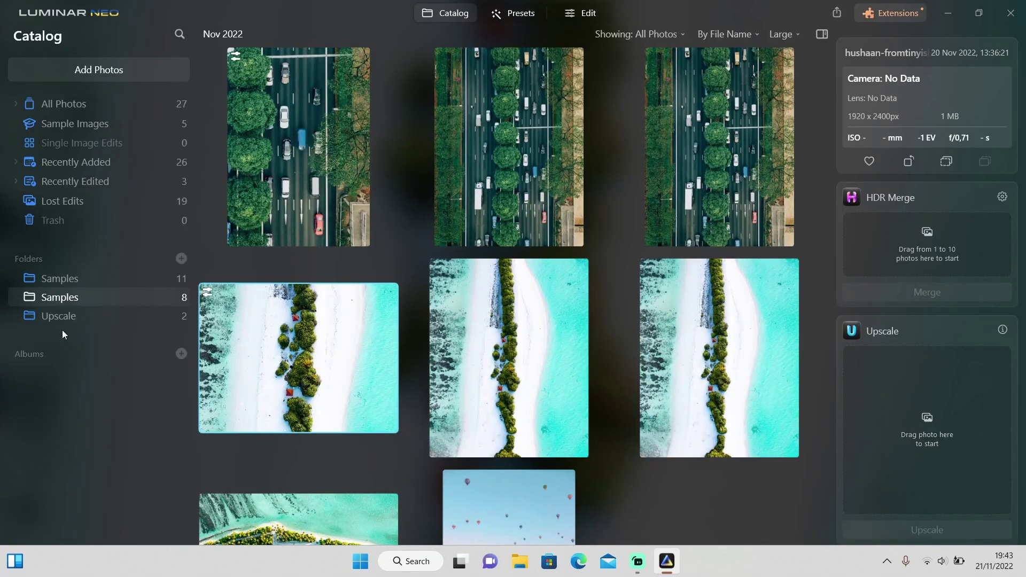
Inspect the sizes of the road and beach files in the Upscale folder
{"action": "left_click", "coordinate": [59, 316]}
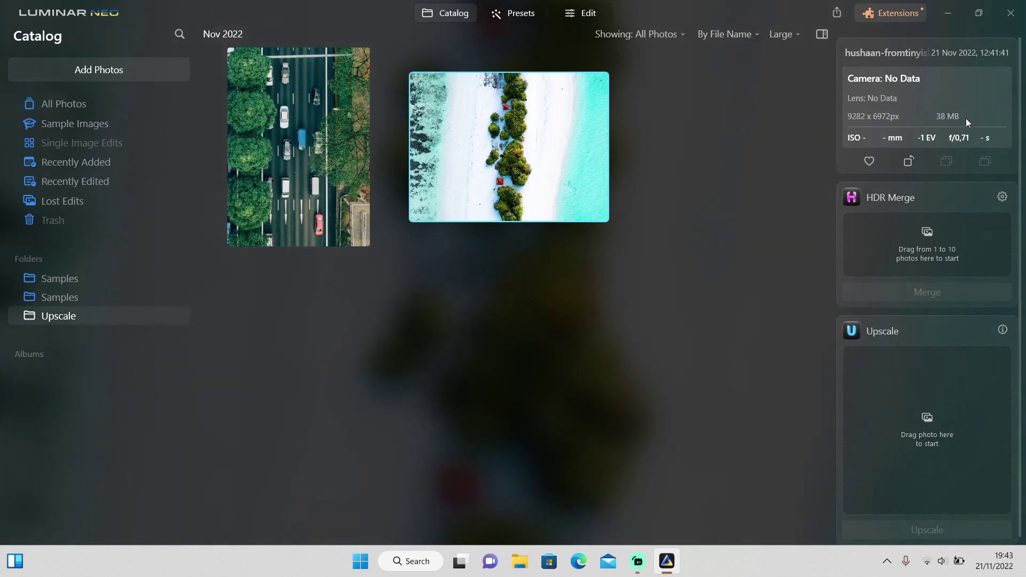
{"action": "key", "text": "Left"}
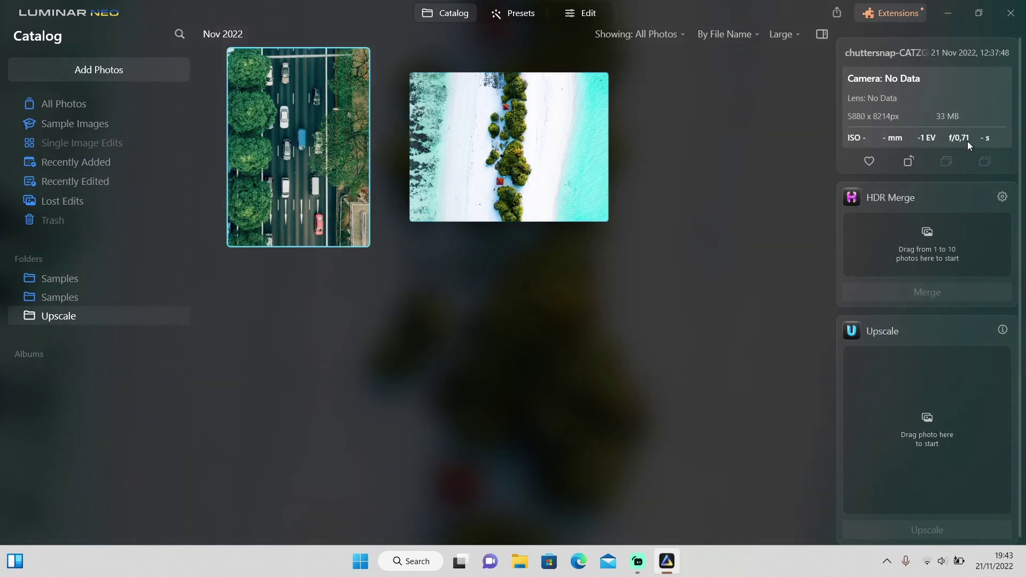
{"action": "left_click", "coordinate": [545, 154]}
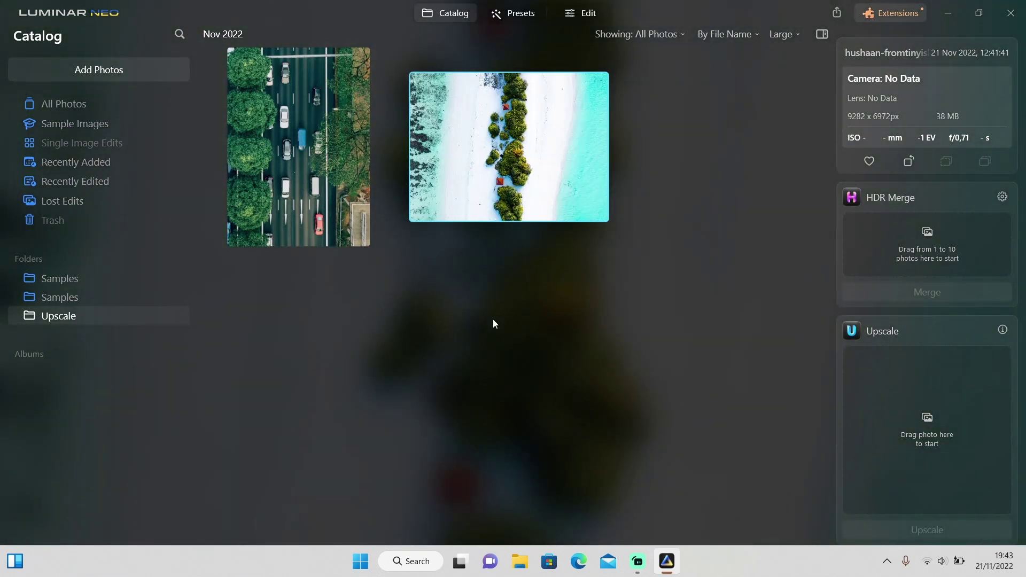
{"action": "left_click", "coordinate": [82, 298]}
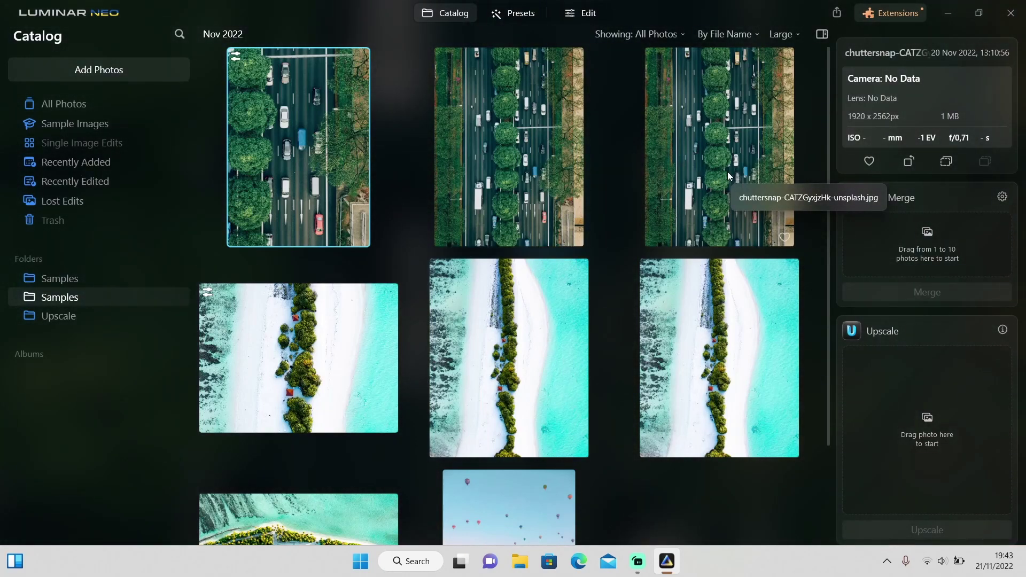
Open the 640 x 854 road photo in Crop and shrink the frame from the top-left corner
{"action": "left_click", "coordinate": [727, 172]}
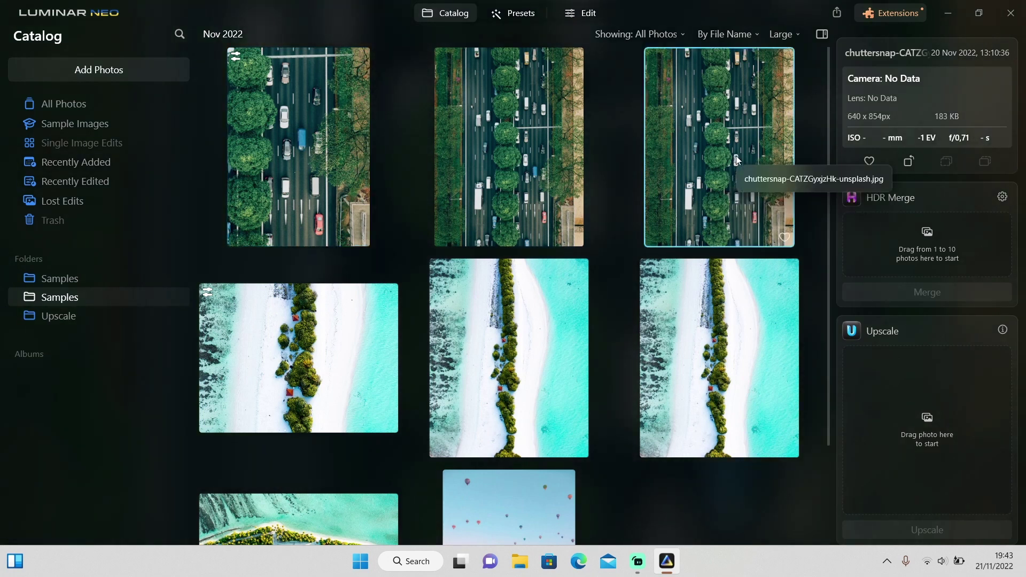
{"action": "left_click", "coordinate": [572, 15]}
{"action": "left_click", "coordinate": [853, 110]}
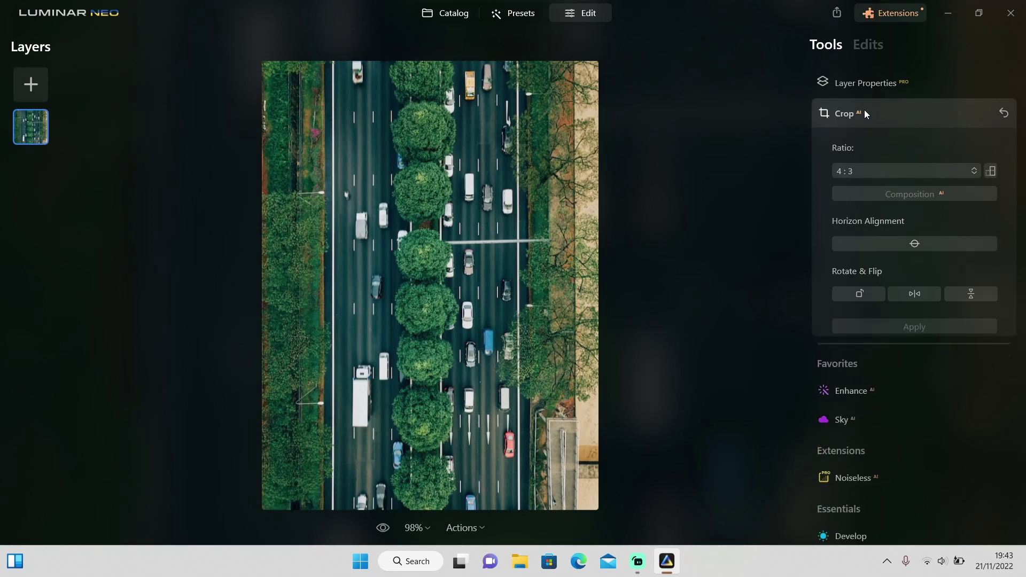
{"action": "left_click_drag", "start_coordinate": [254, 53], "coordinate": [330, 144]}
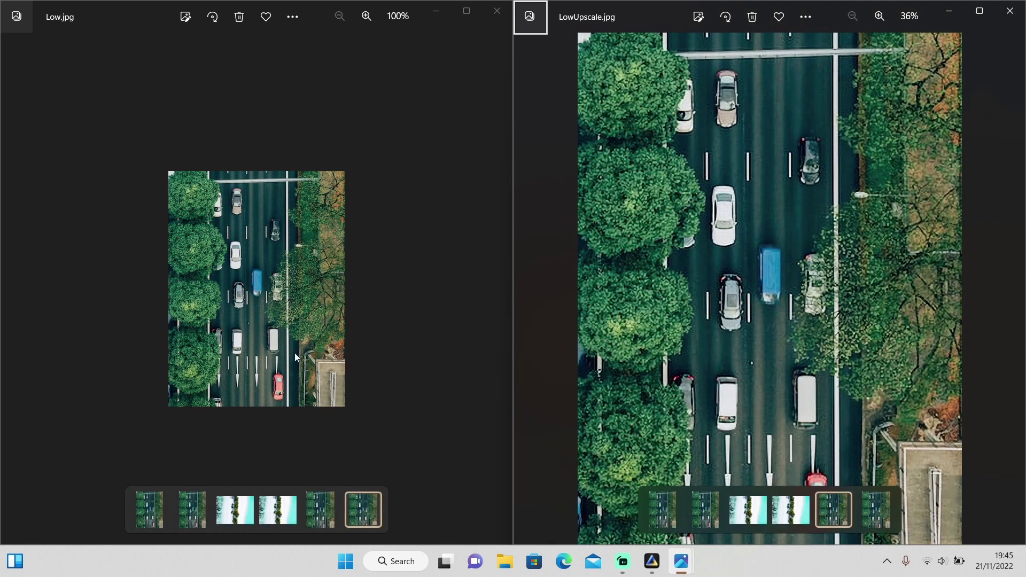
Zoom Low.jpg and LowUpscale.jpg in on the cars, then close the Low.jpg viewer
{"action": "left_click", "coordinate": [224, 286]}
{"action": "scroll", "coordinate": [224, 287], "scroll_direction": "up", "scroll_amount": 6}
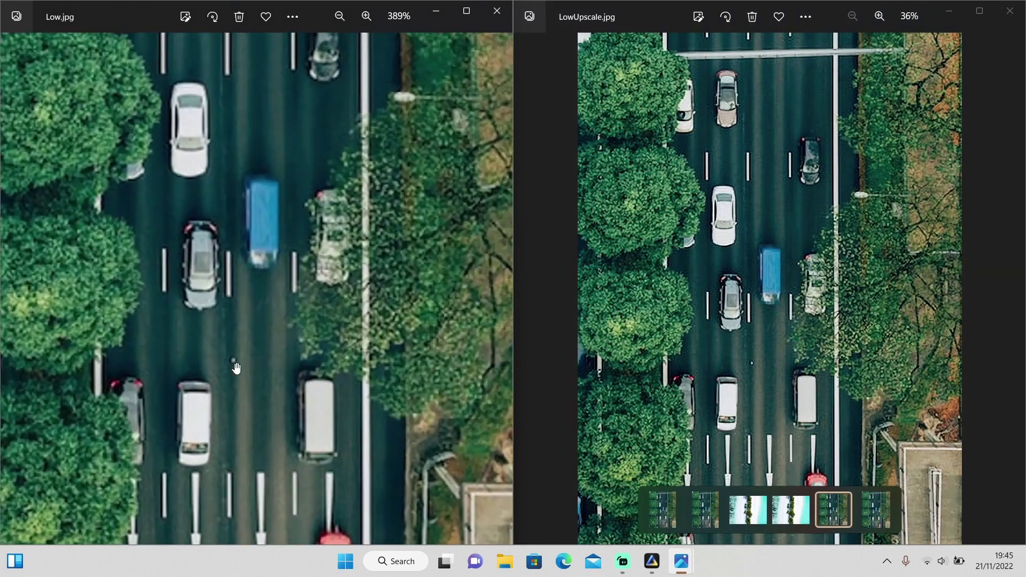
{"action": "scroll", "coordinate": [182, 285], "scroll_direction": "up", "scroll_amount": 2}
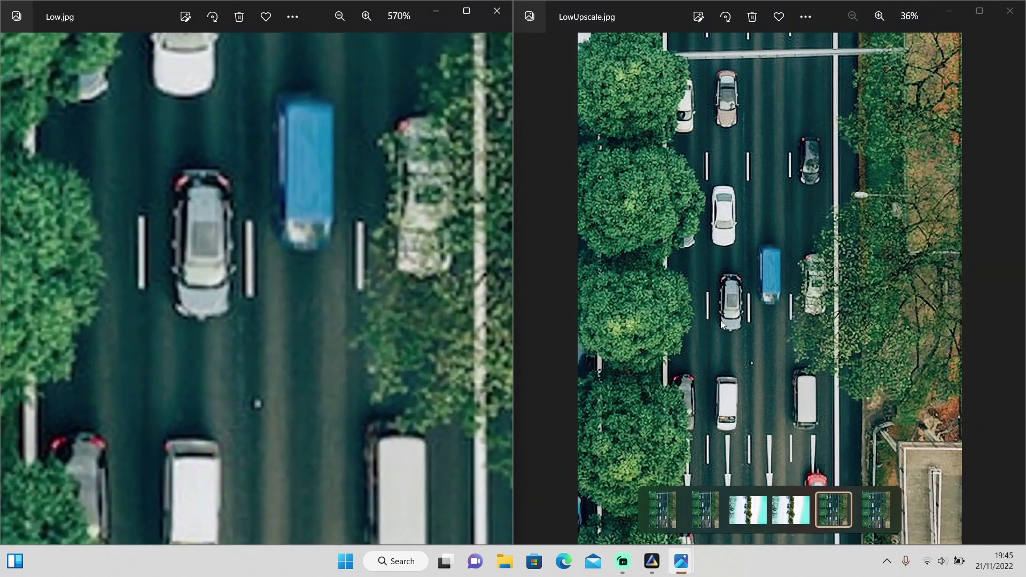
{"action": "left_click", "coordinate": [745, 314]}
{"action": "scroll", "coordinate": [744, 314], "scroll_direction": "up", "scroll_amount": 4}
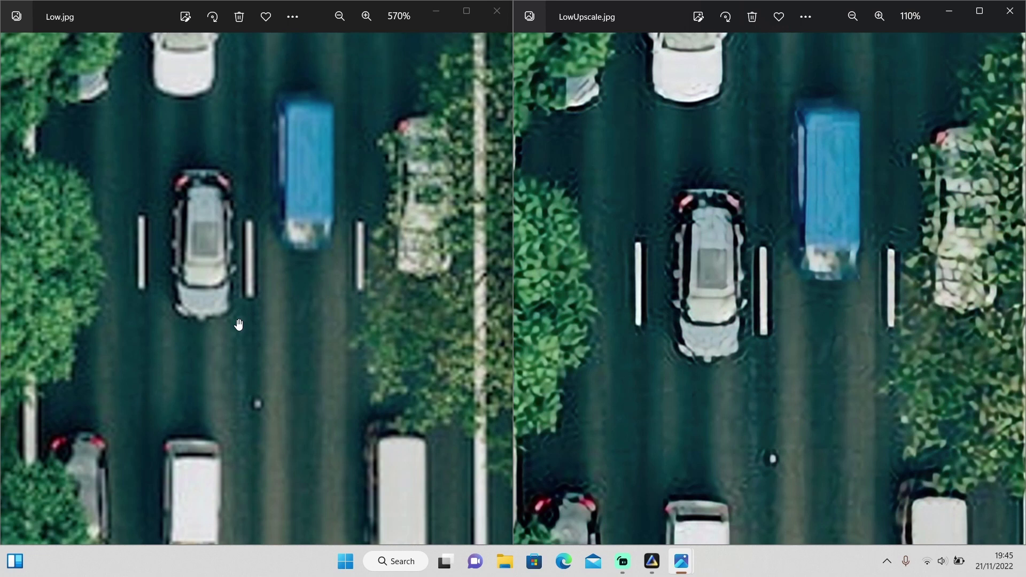
{"action": "scroll", "coordinate": [239, 324], "scroll_direction": "down", "scroll_amount": 10}
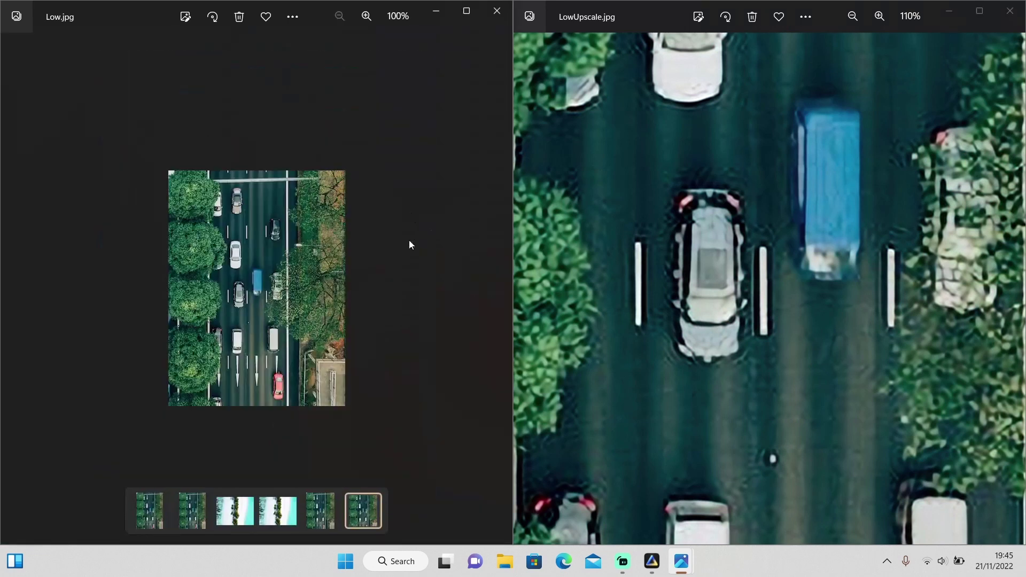
{"action": "left_click", "coordinate": [496, 11]}
Open the full-size upscaled road image on the left half, zoom in, then close LowUpscale.jpg
{"action": "left_click", "coordinate": [82, 418]}
{"action": "double_click", "coordinate": [81, 418]}
{"action": "left_click_drag", "start_coordinate": [134, 16], "coordinate": [0, 267]}
{"action": "scroll", "coordinate": [224, 317], "scroll_direction": "up", "scroll_amount": 4}
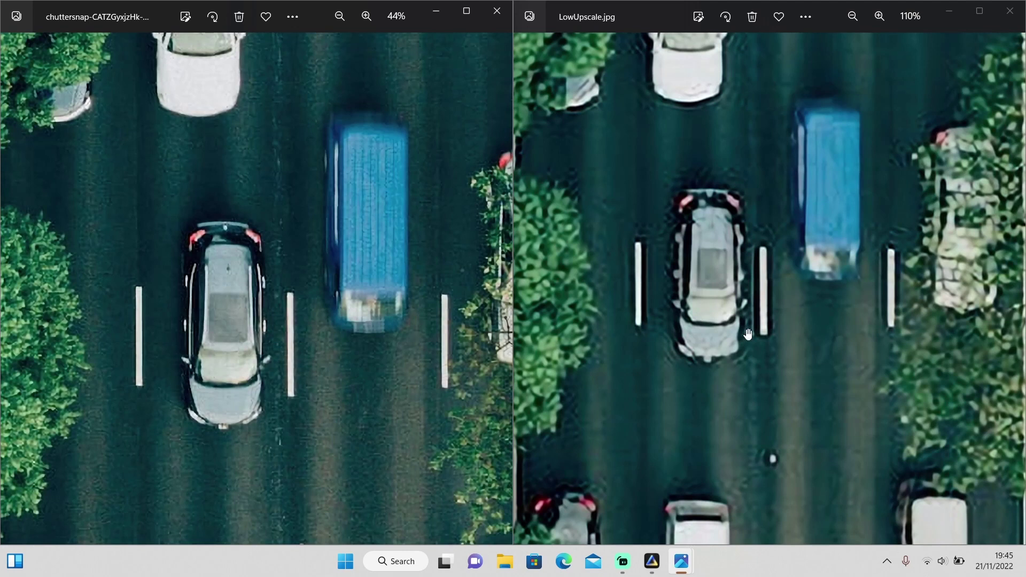
{"action": "left_click", "coordinate": [1009, 11]}
Load the 6932 x 5273px island football-field photo into Upscale, where 6x exceeds maximum output size
{"action": "left_click", "coordinate": [509, 16]}
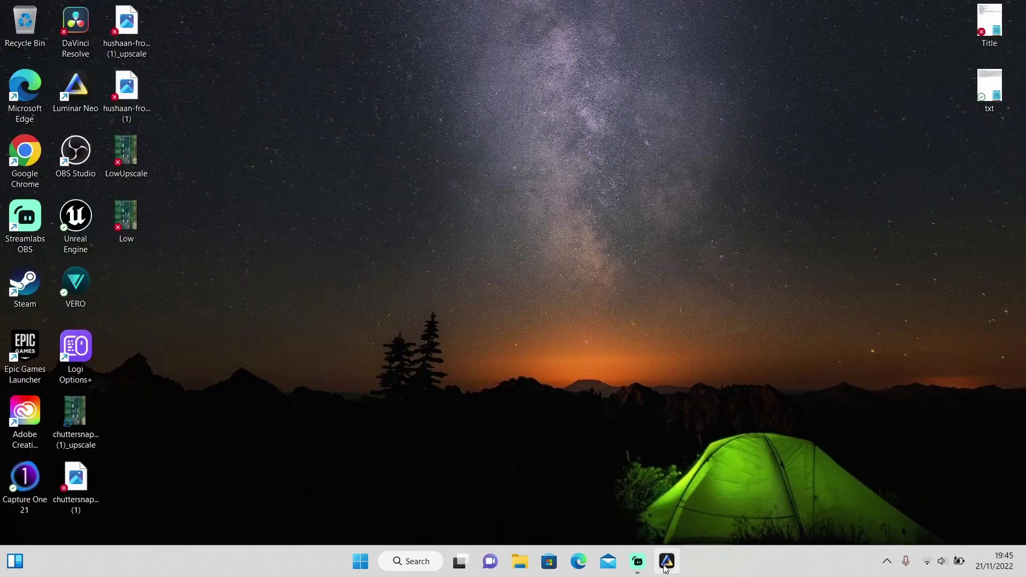
{"action": "left_click", "coordinate": [666, 560]}
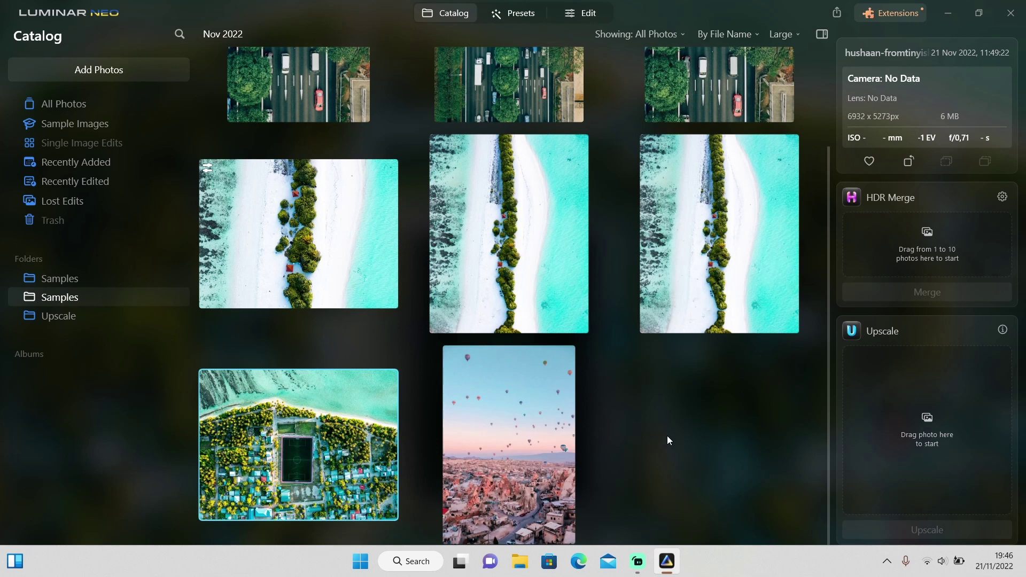
{"action": "left_click_drag", "start_coordinate": [294, 470], "coordinate": [932, 447]}
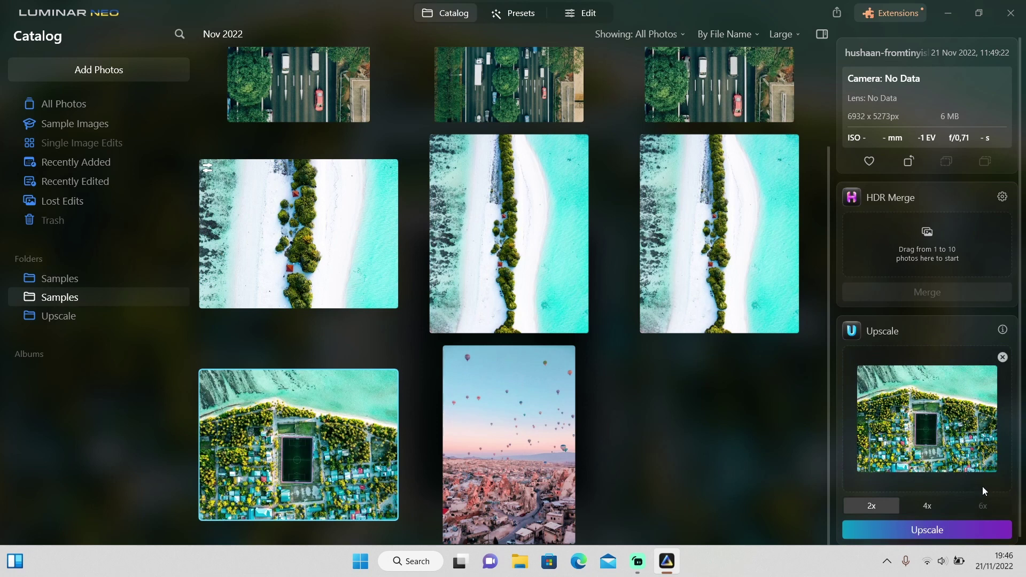
{"action": "mouse_move", "coordinate": [988, 508]}
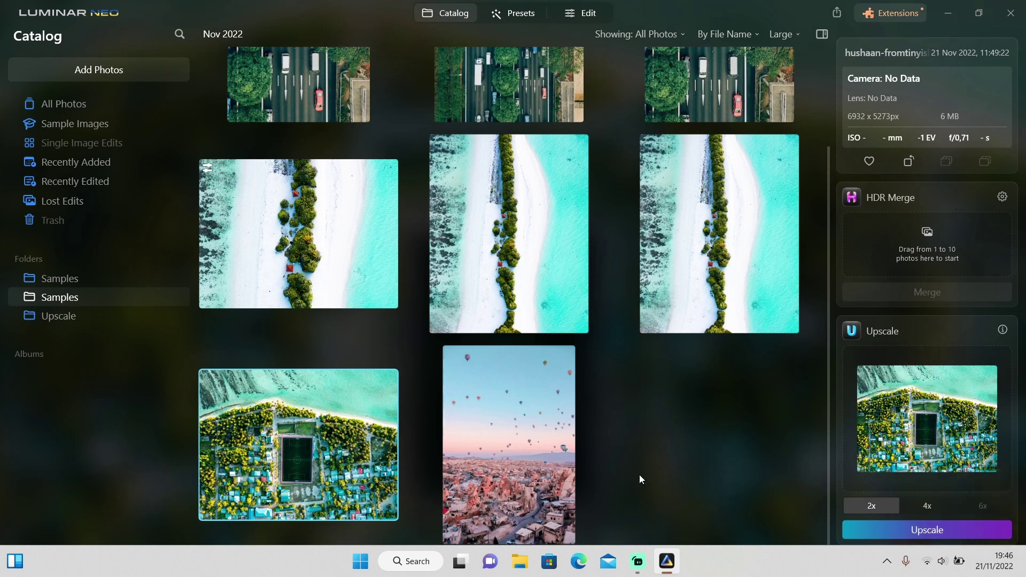
Crop the island photo to a transposed portrait 4:3 frame around the football field
{"action": "left_click", "coordinate": [581, 13]}
{"action": "left_click", "coordinate": [848, 115]}
{"action": "left_click", "coordinate": [903, 171]}
{"action": "left_click", "coordinate": [856, 291]}
{"action": "left_click", "coordinate": [903, 171]}
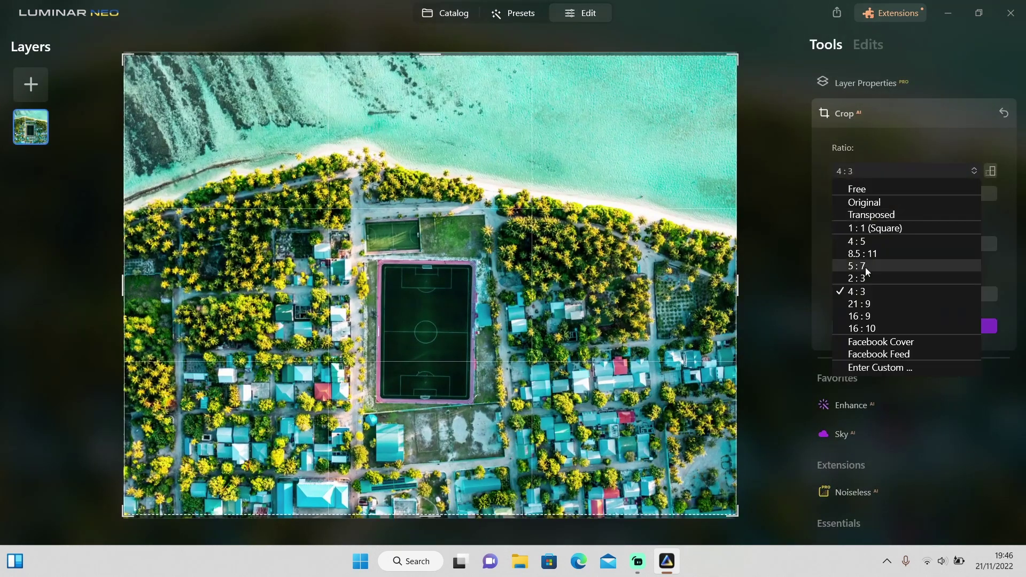
{"action": "left_click", "coordinate": [871, 215]}
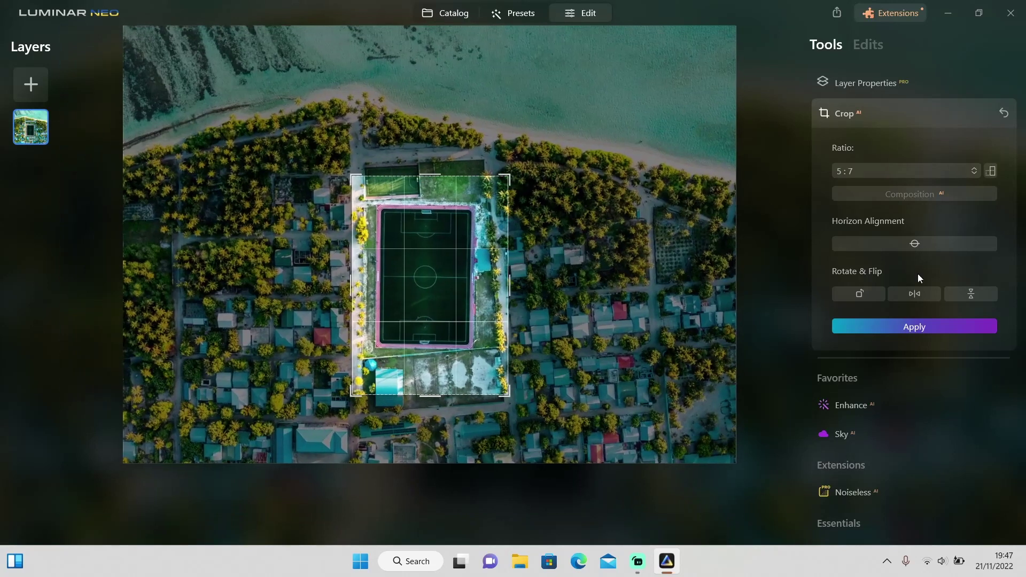
{"action": "left_click", "coordinate": [915, 325]}
Export the 1767 x 2477px crop to a folder and load it into Upscale
{"action": "left_click", "coordinate": [837, 12]}
{"action": "left_click", "coordinate": [793, 95]}
{"action": "left_click", "coordinate": [561, 417]}
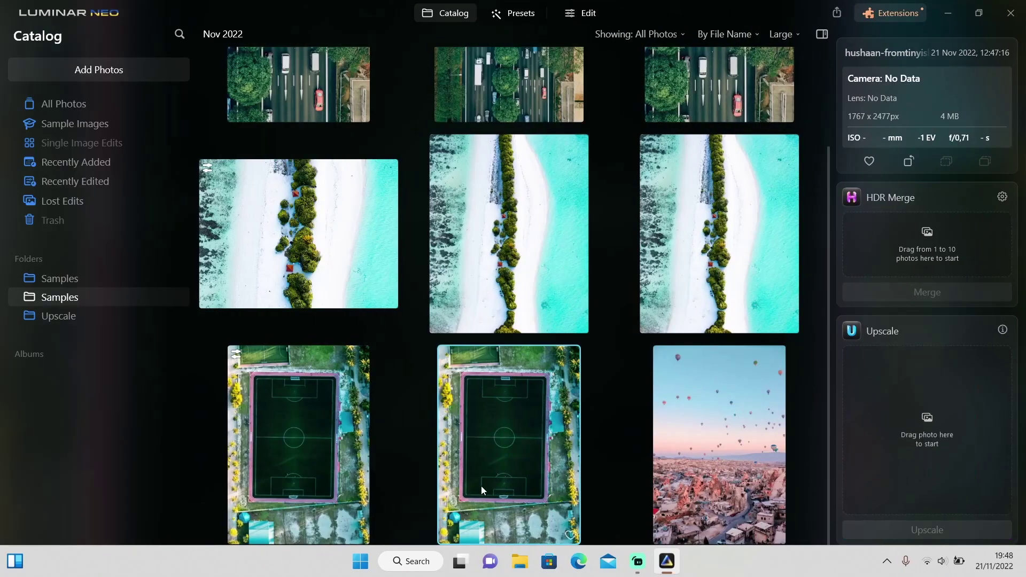
{"action": "left_click_drag", "start_coordinate": [499, 467], "coordinate": [974, 482]}
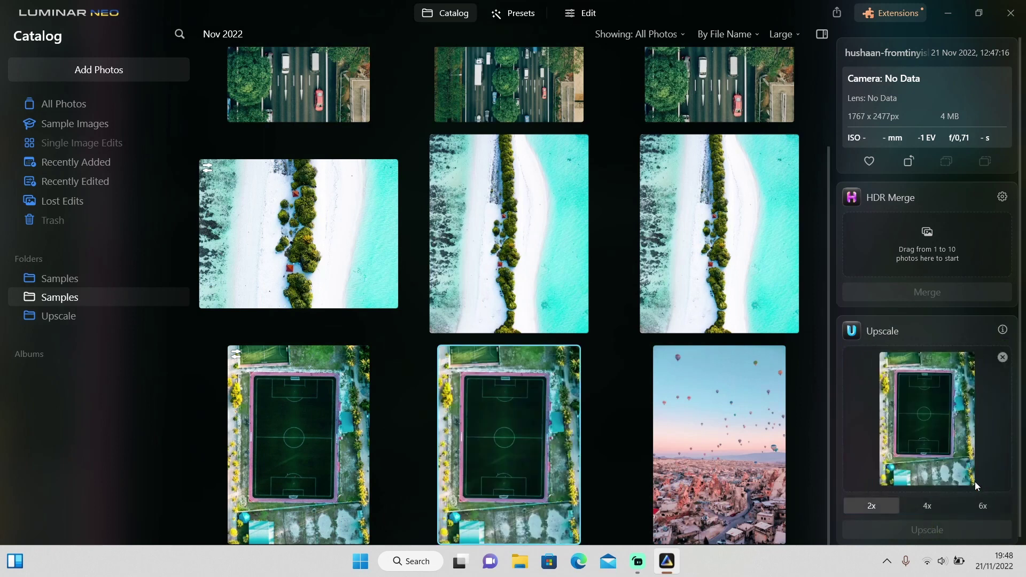
Upscale the football-field crop 6x to 10602 x 14862px, then reselect it in the Samples folder
{"action": "left_click", "coordinate": [994, 506]}
{"action": "left_click", "coordinate": [977, 531]}
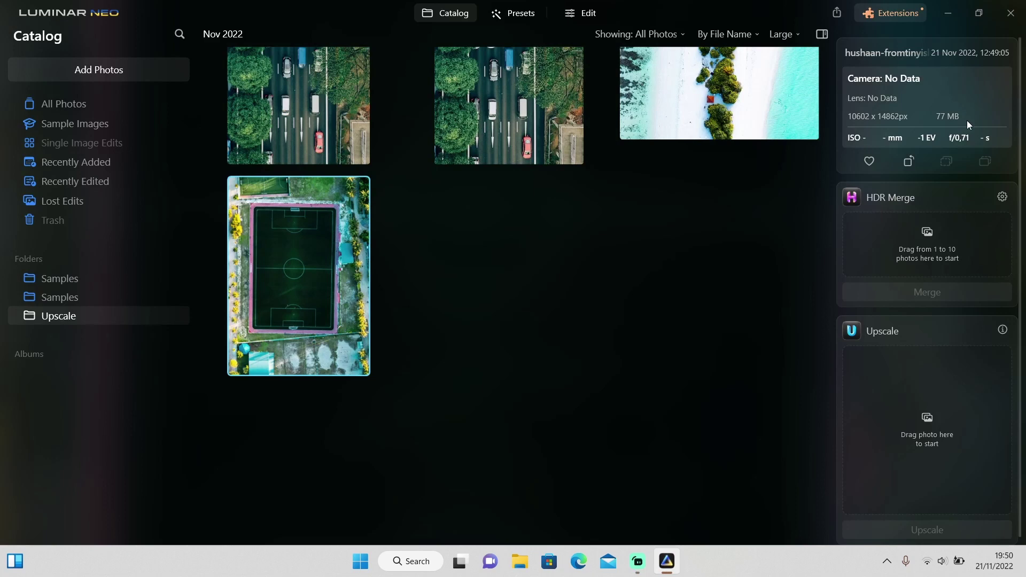
{"action": "left_click", "coordinate": [80, 297]}
{"action": "scroll", "coordinate": [494, 498], "scroll_direction": "down", "scroll_amount": 2}
{"action": "left_click", "coordinate": [495, 499]}
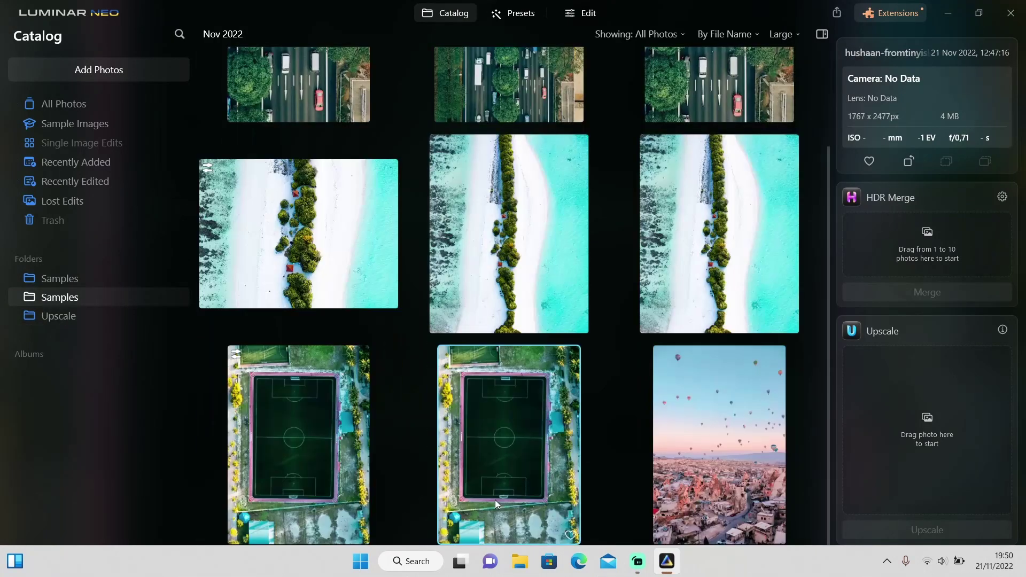